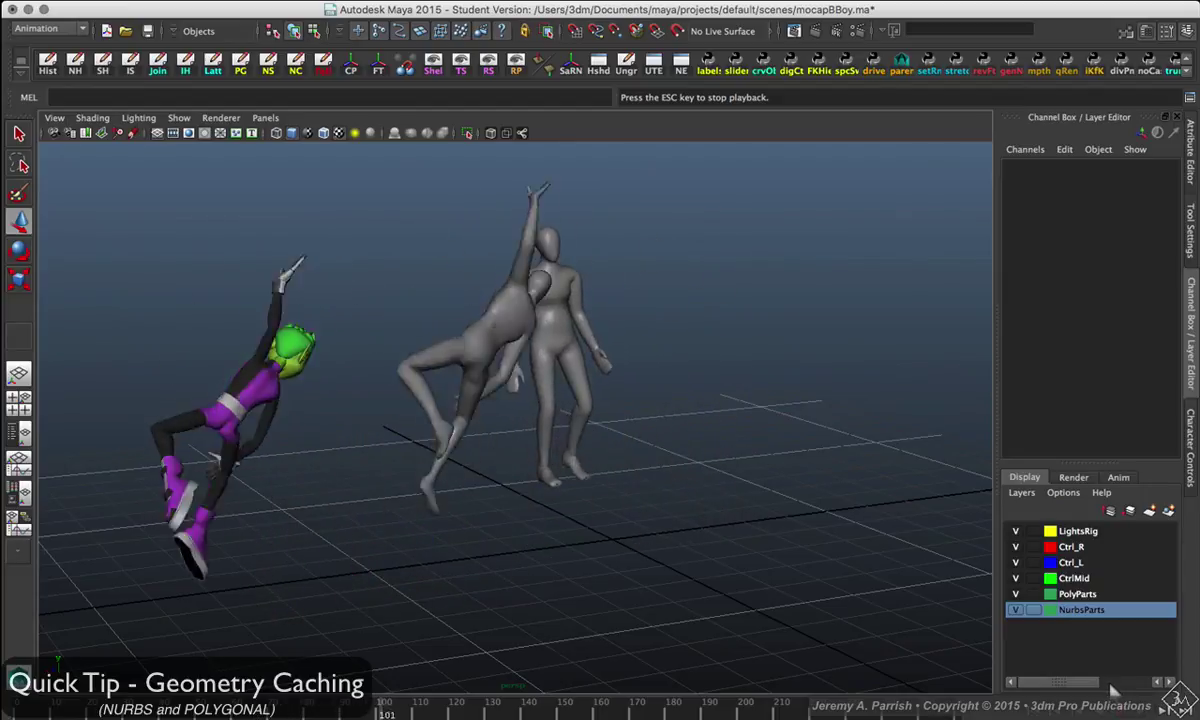
# Stop playback and review the dance by scrubbing the timeline, briefly hiding and reshowing the NurbsParts layer.
pyautogui.press('Escape')
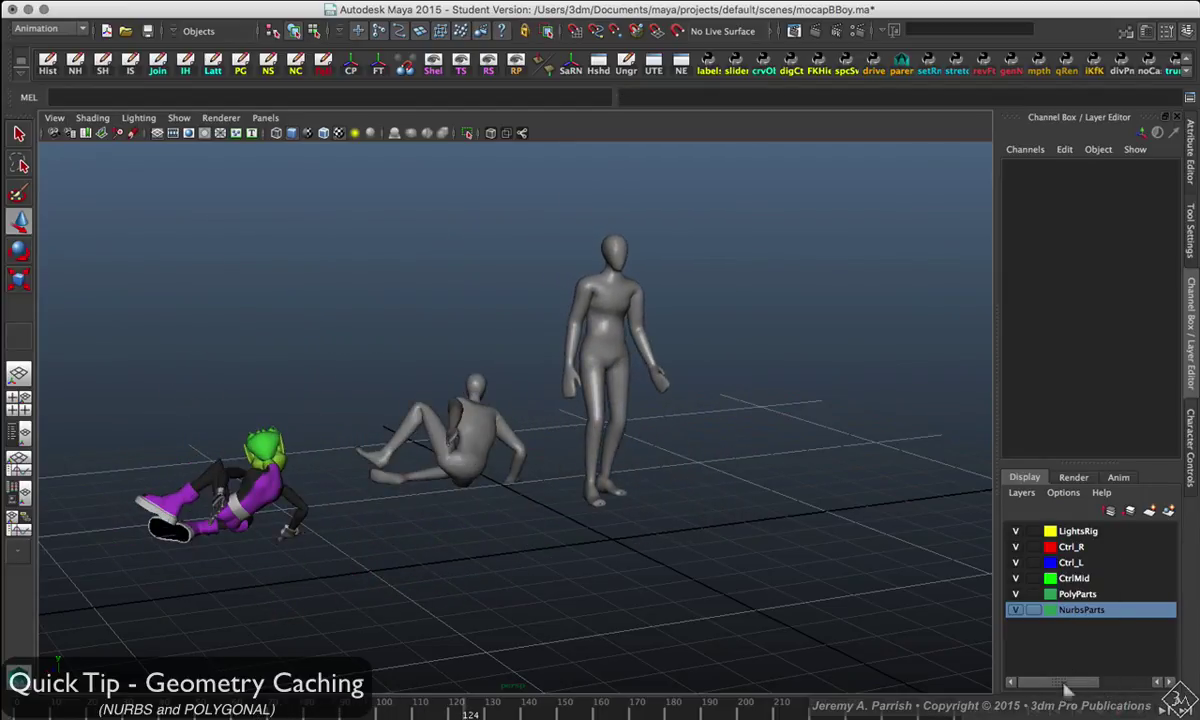
pyautogui.click(618, 711)
pyautogui.moveTo(585, 711); pyautogui.dragTo(246, 665)
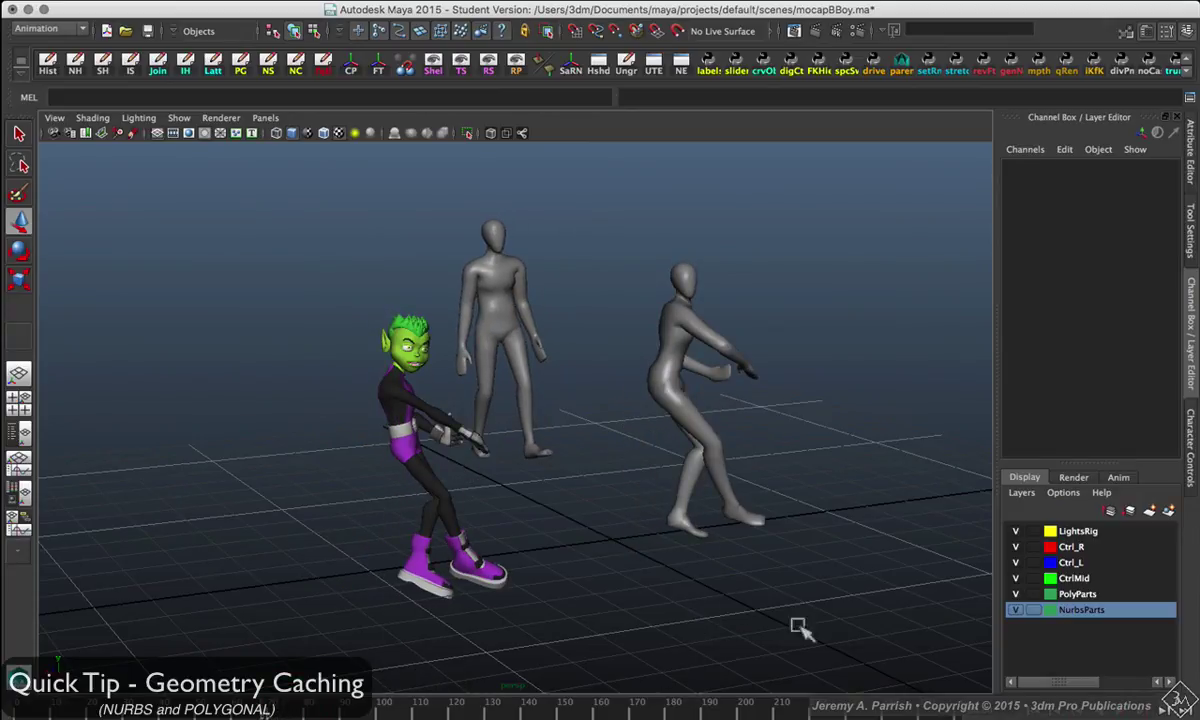
pyautogui.click(1016, 609)
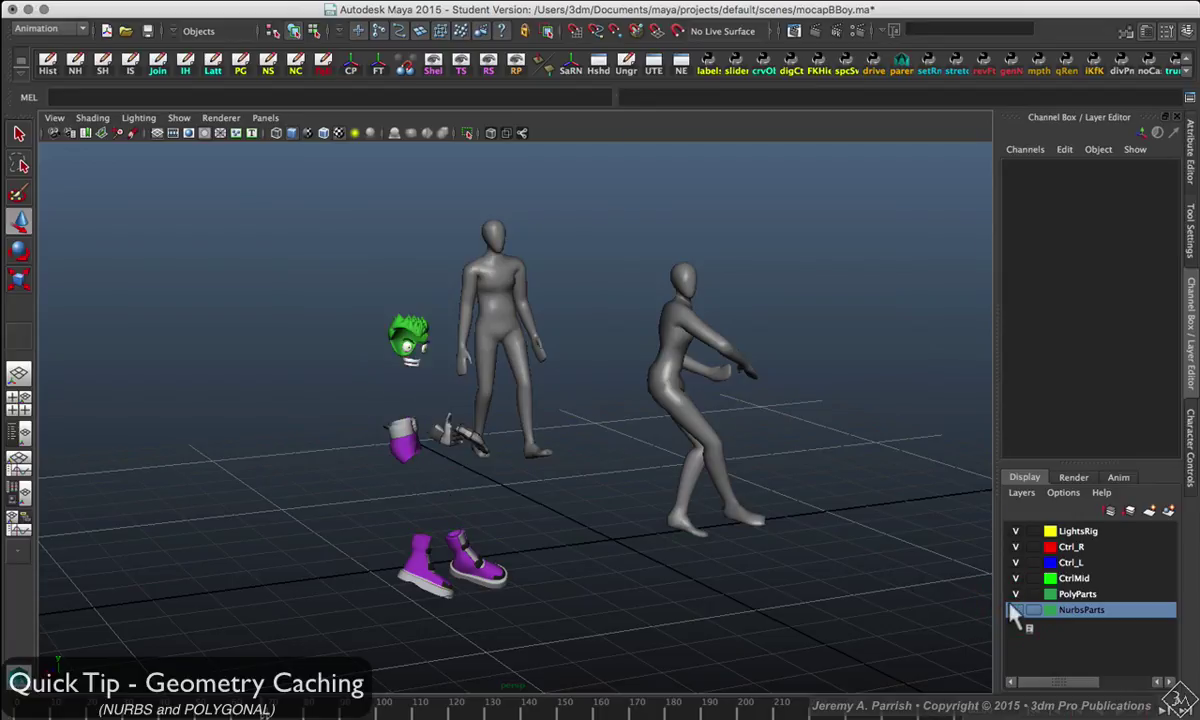
pyautogui.click(1016, 609)
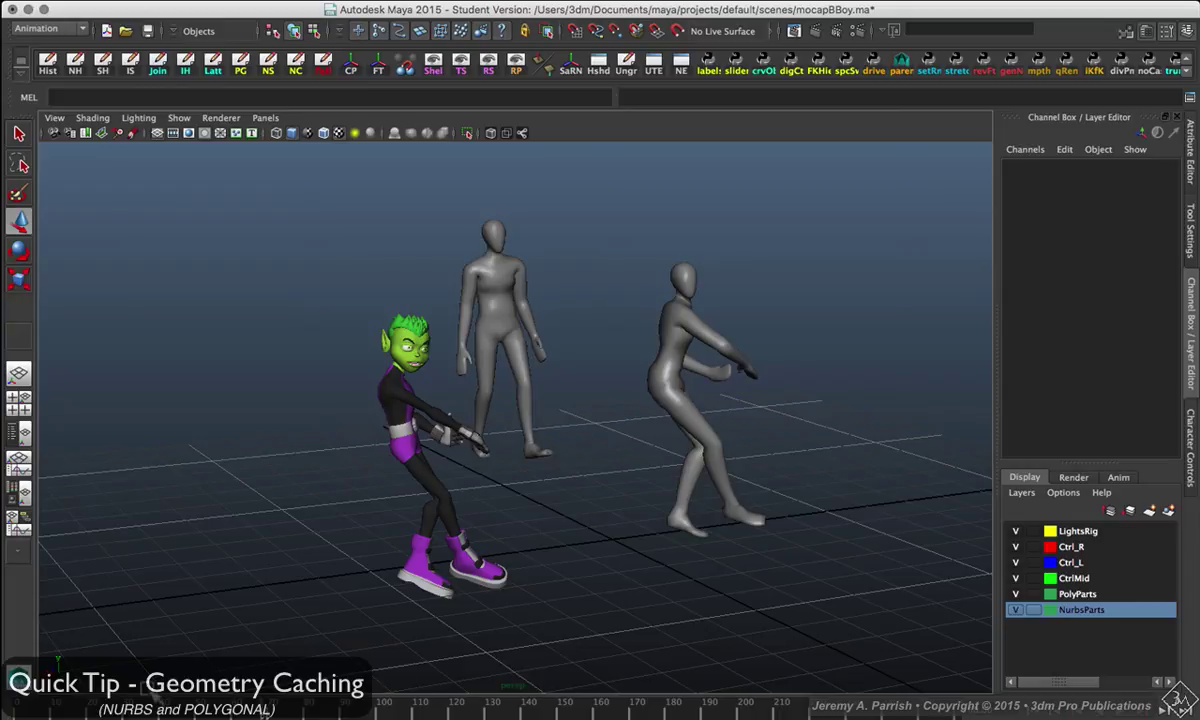
pyautogui.moveTo(56, 709)
pyautogui.mouseDown()
pyautogui.moveTo(287, 714)
pyautogui.moveTo(298, 645)
pyautogui.moveTo(348, 630)
pyautogui.moveTo(390, 662)
pyautogui.moveTo(422, 645)
pyautogui.mouseUp()
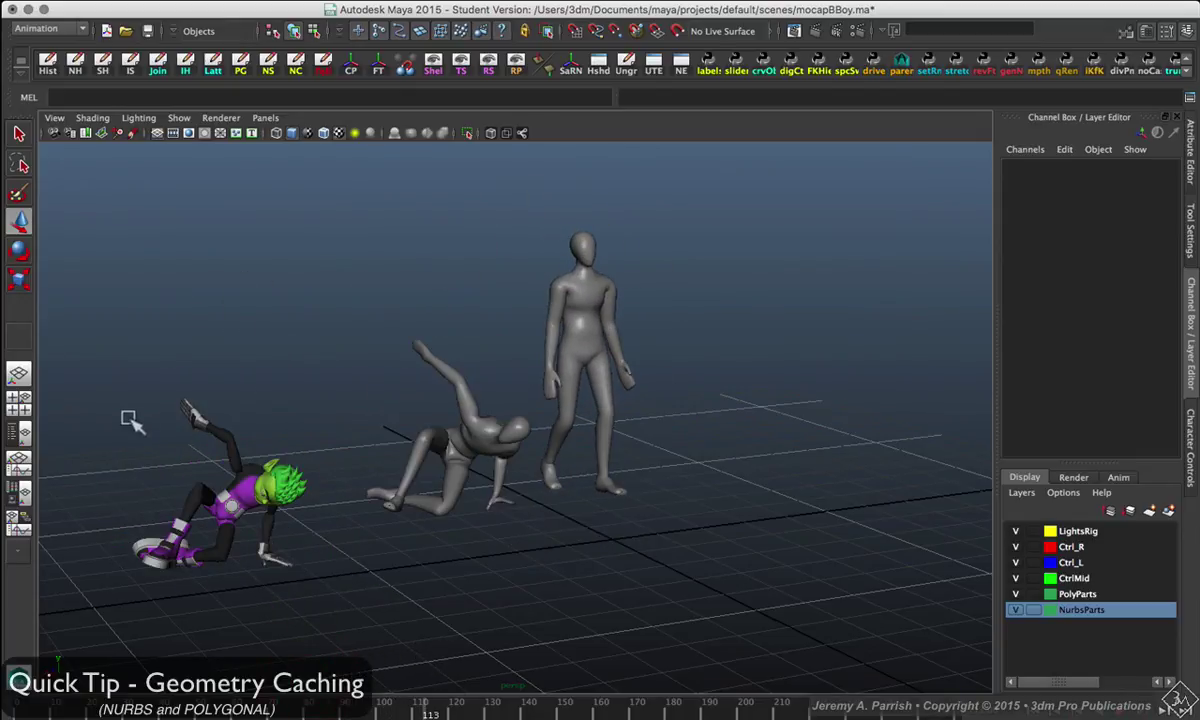
# Select all of the green-haired character's geometry and open the options for creating a new geometry cache.
pyautogui.moveTo(126, 370); pyautogui.dragTo(322, 612)
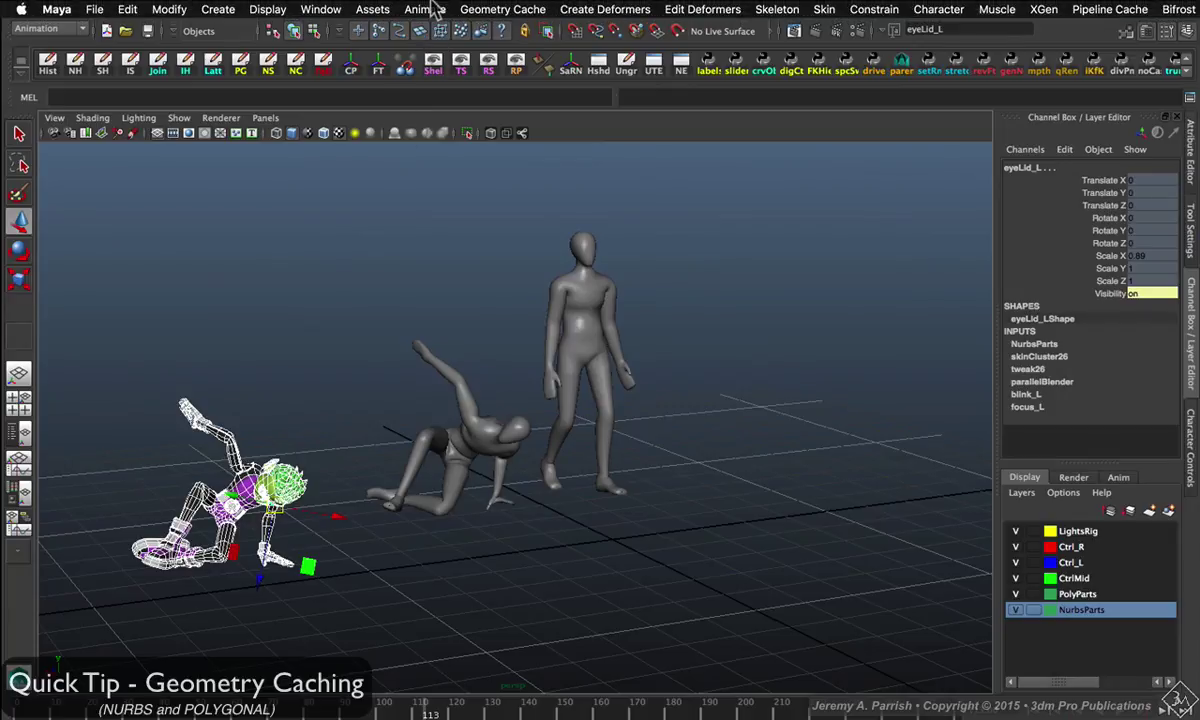
pyautogui.click(497, 12)
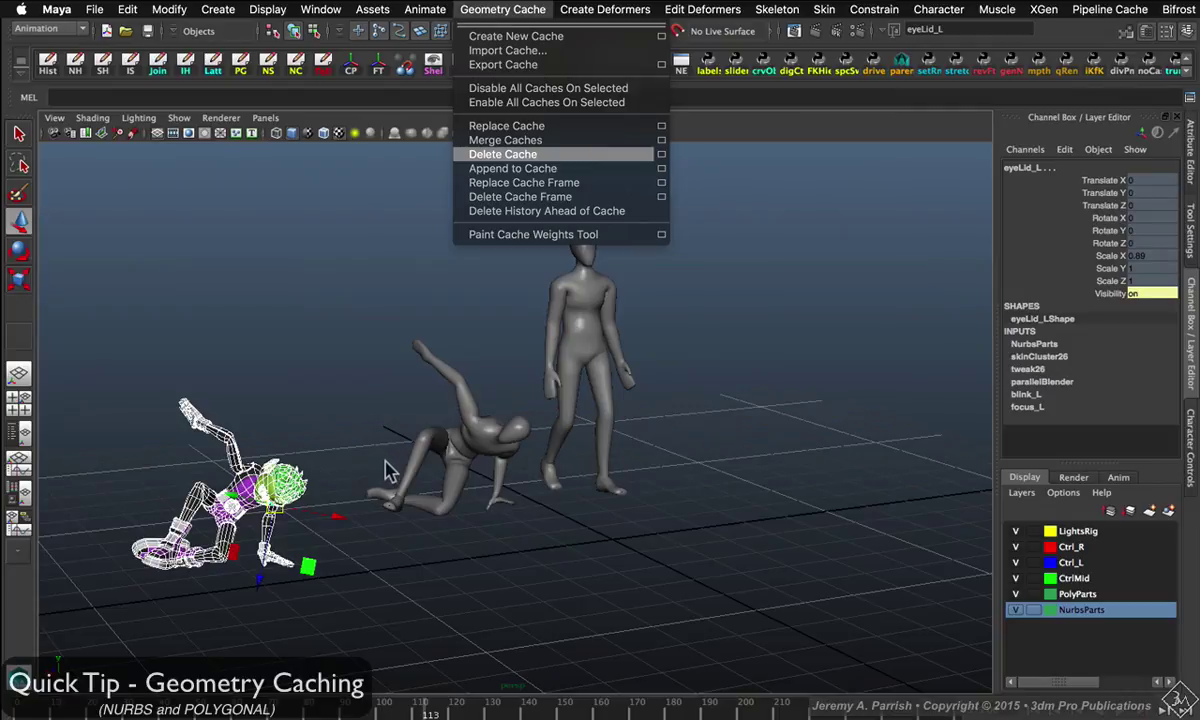
pyautogui.click(362, 432)
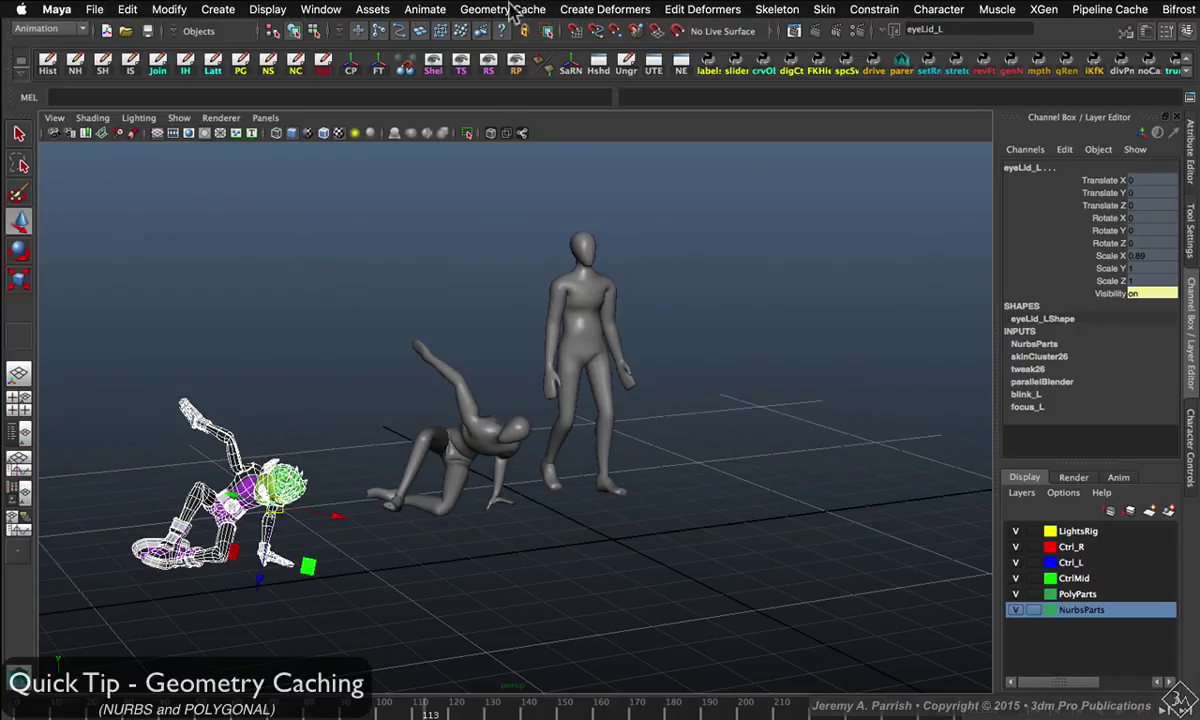
pyautogui.click(497, 10)
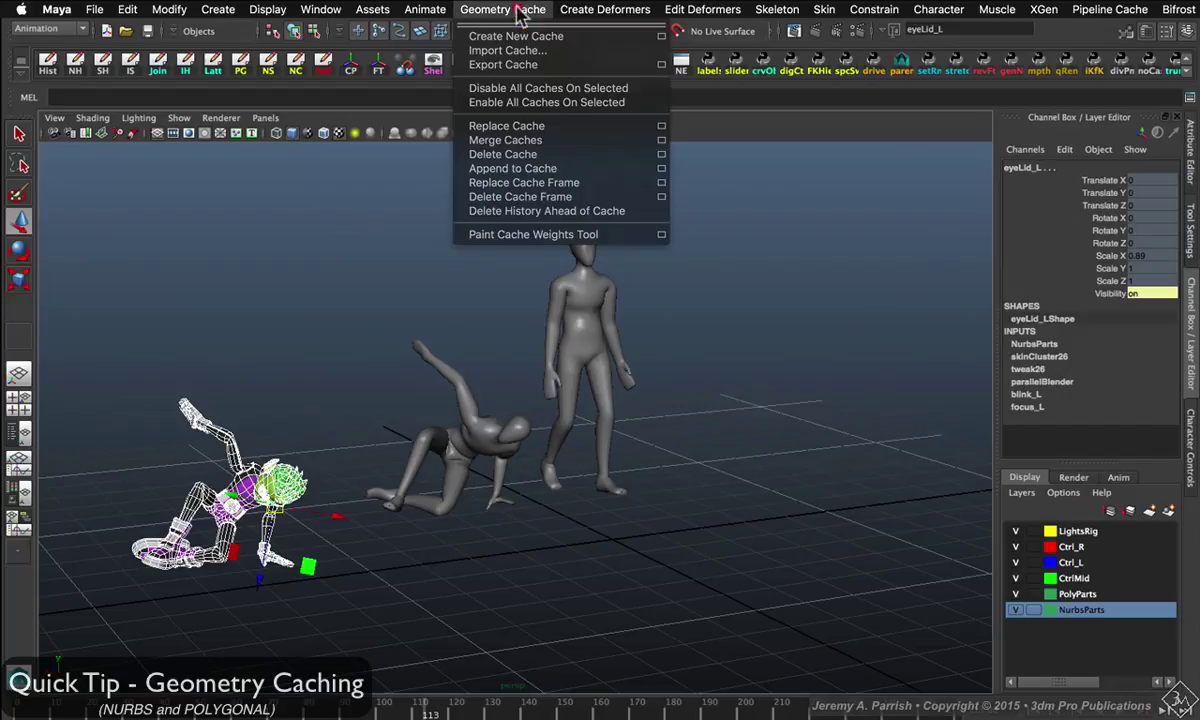
pyautogui.click(661, 36)
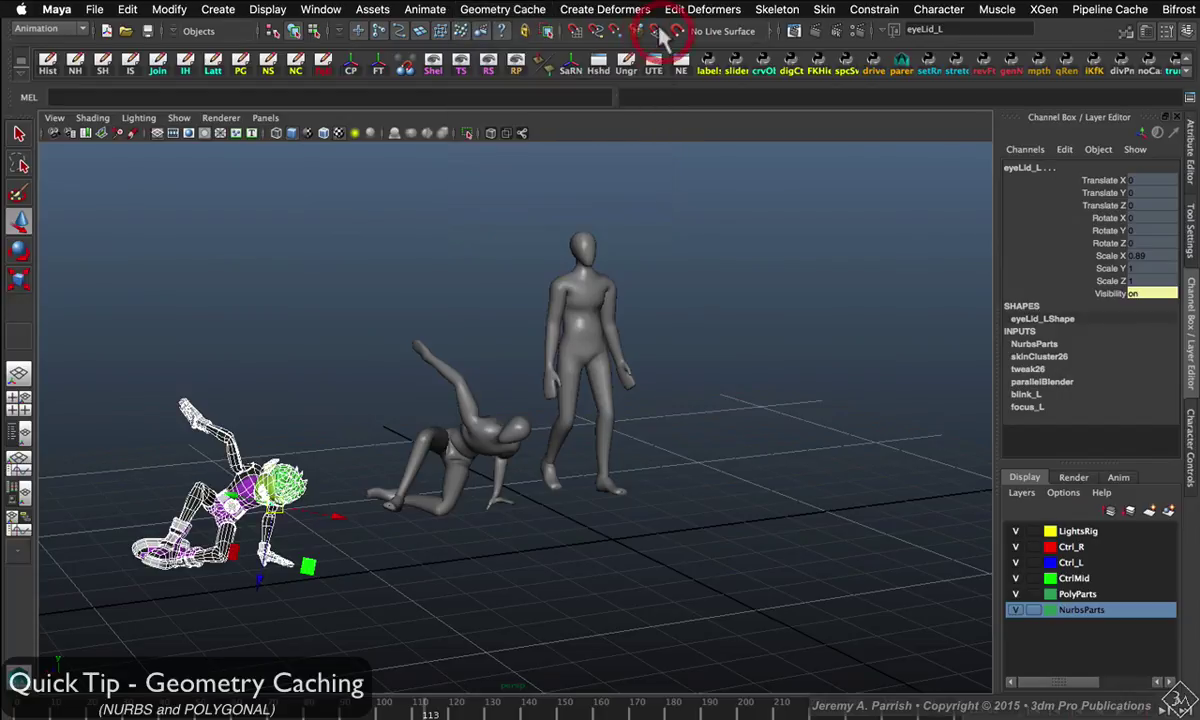
pyautogui.moveTo(1070, 180); pyautogui.dragTo(585, 260)
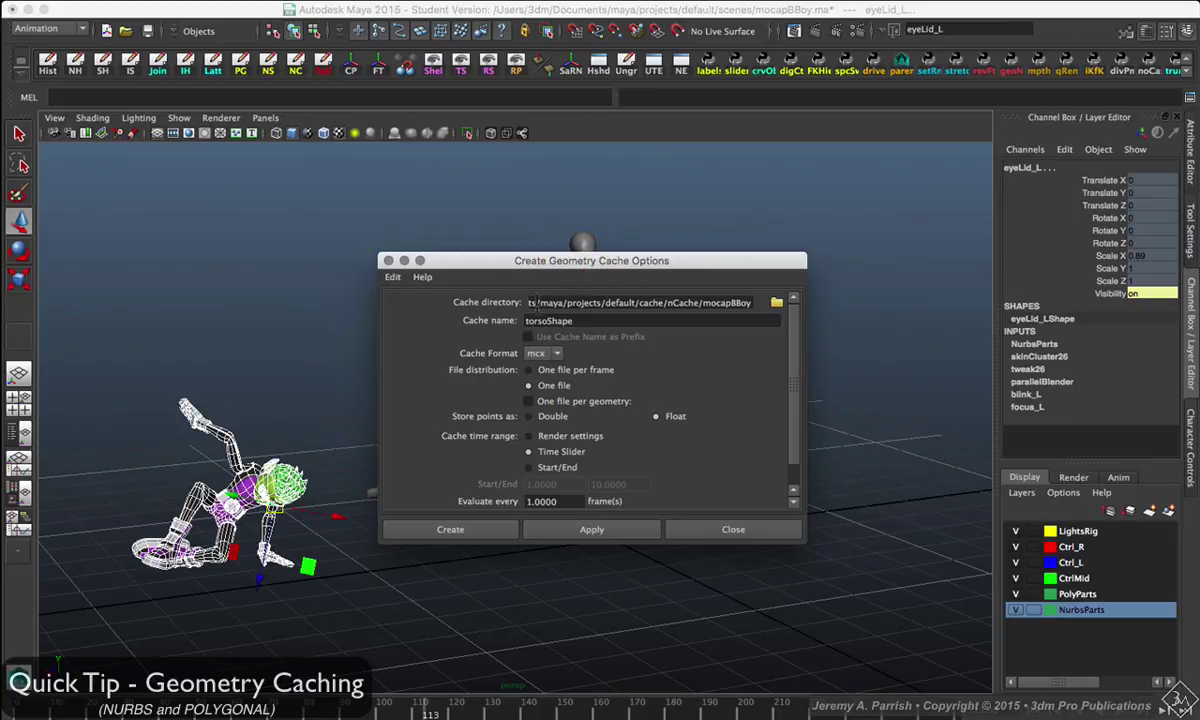
# Inspect the cache directory path and cache name in the geometry cache options without changing them.
pyautogui.moveTo(558, 302); pyautogui.dragTo(431, 302)
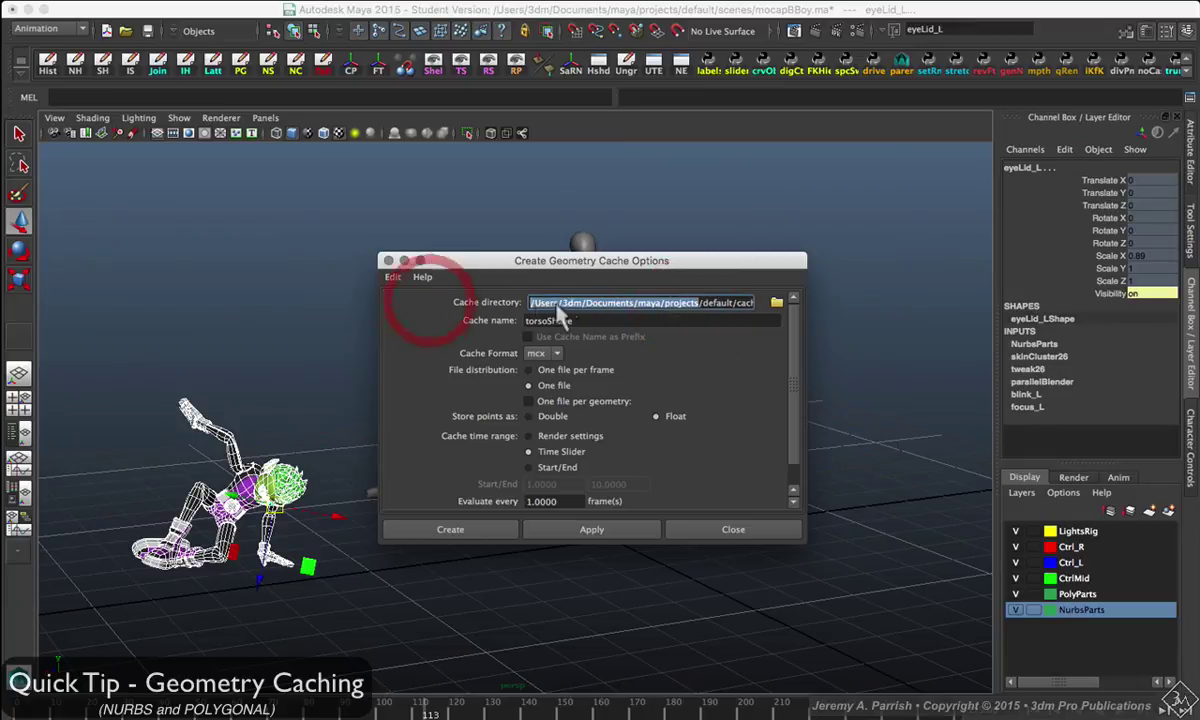
pyautogui.click(608, 303)
pyautogui.click(590, 320)
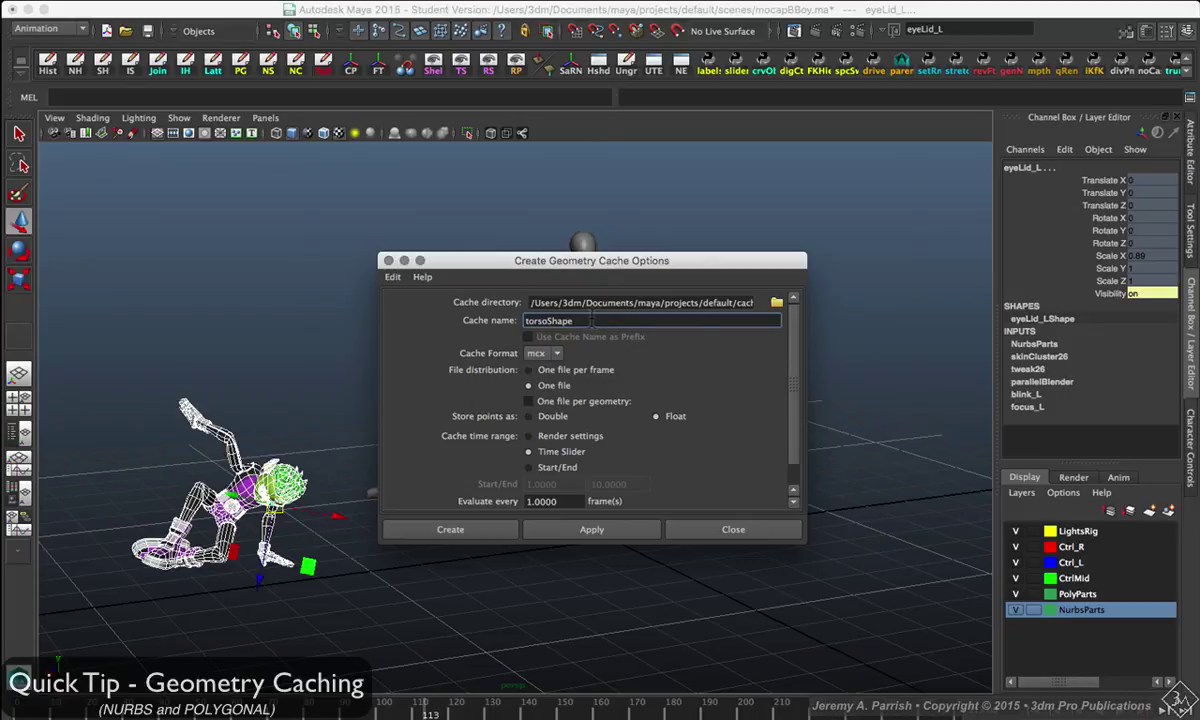
pyautogui.doubleClick(553, 320)
pyautogui.click(600, 265)
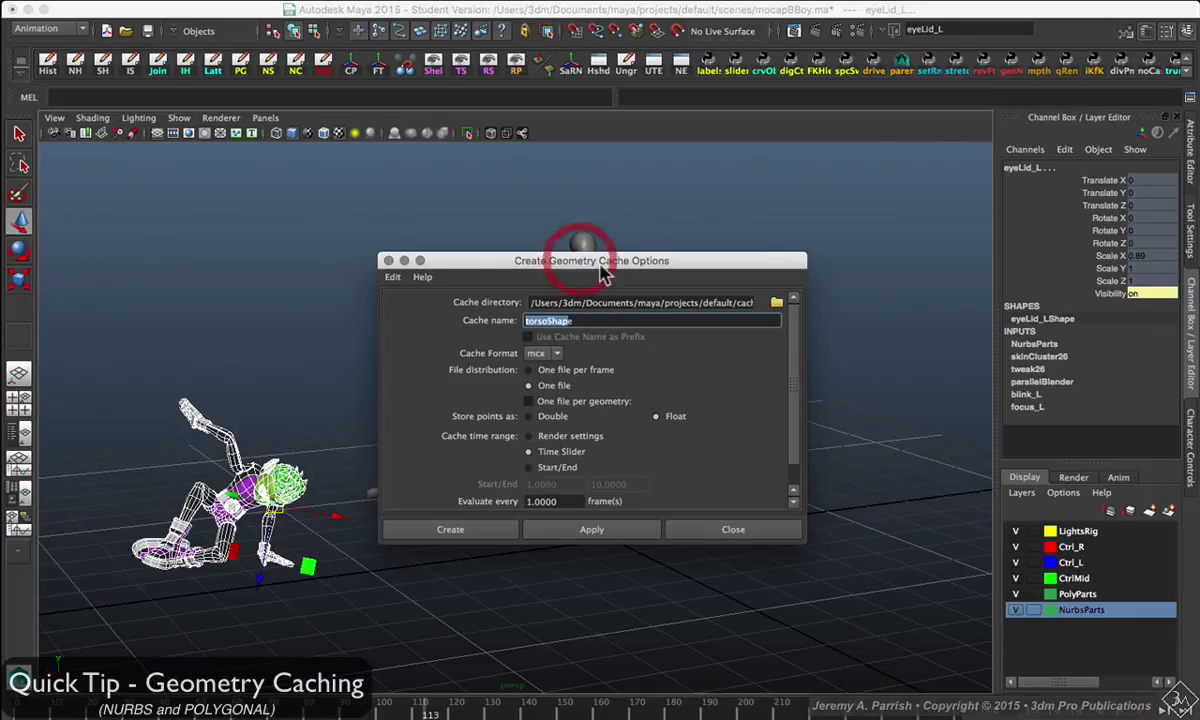
# Keep the cache format at mcx and set the file distribution to One file.
pyautogui.click(550, 354)
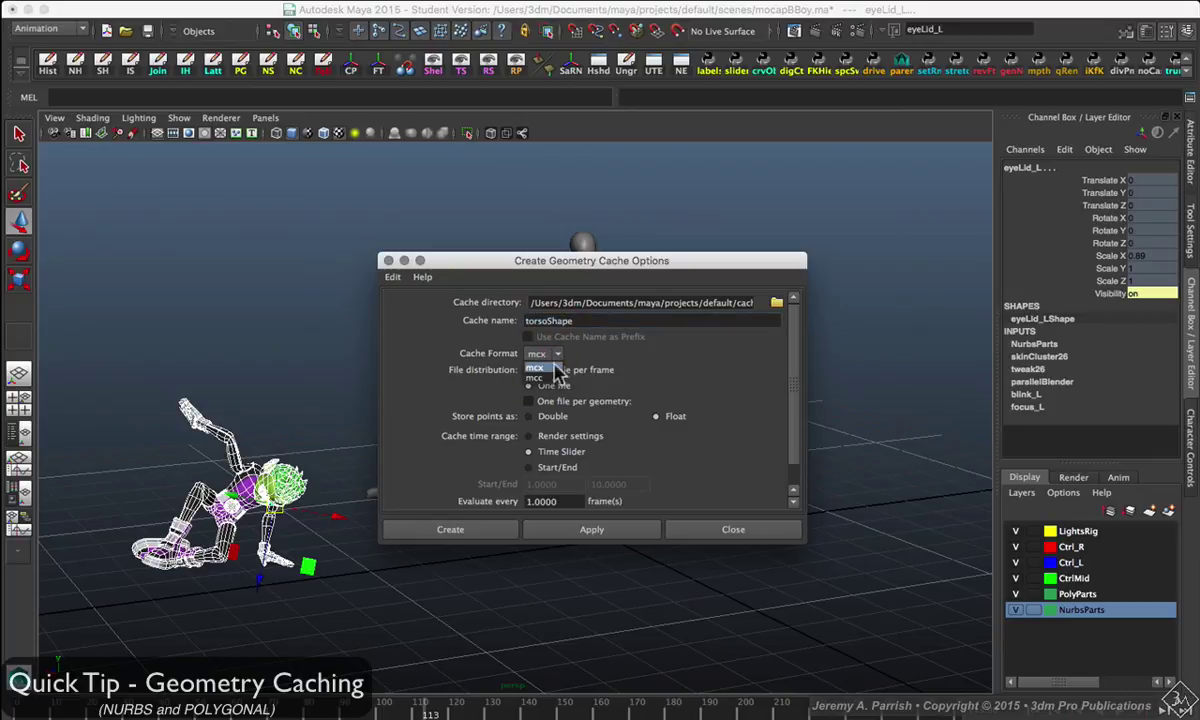
pyautogui.click(538, 369)
pyautogui.click(555, 349)
pyautogui.click(555, 349)
pyautogui.click(530, 369)
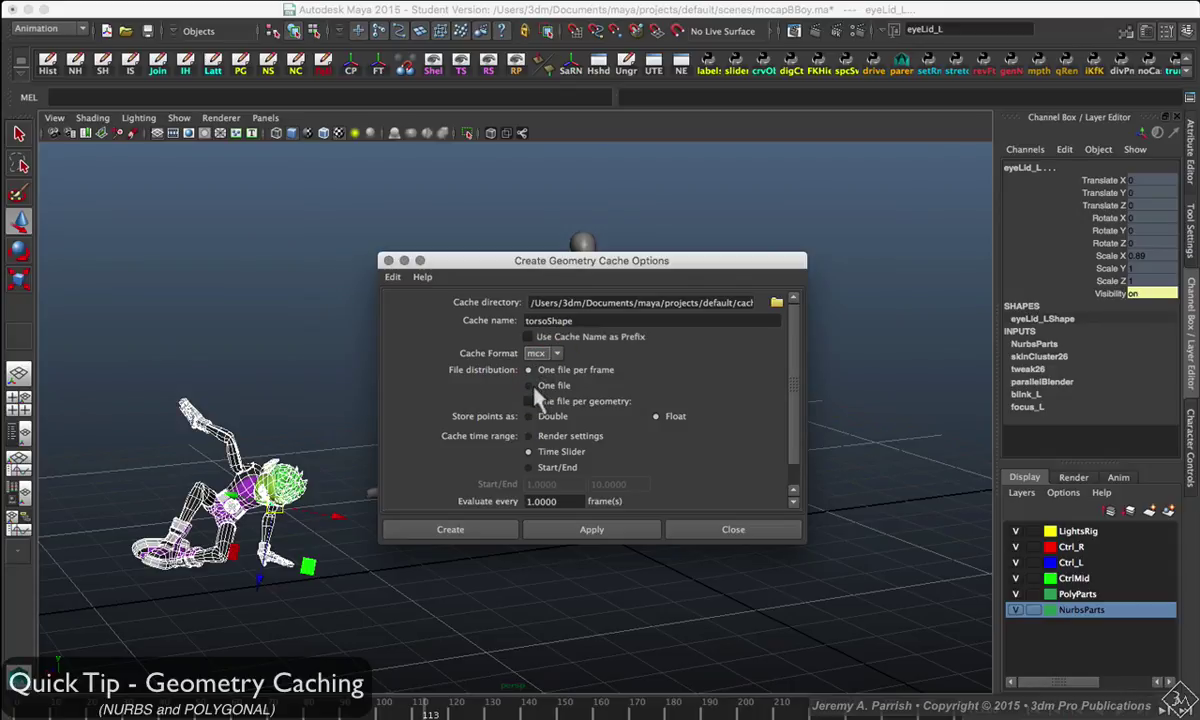
pyautogui.click(541, 384)
# Create the geometry cache over the Time Slider range, replacing the existing torsoShape.xml cache file.
pyautogui.scroll(-1, 500, 434)
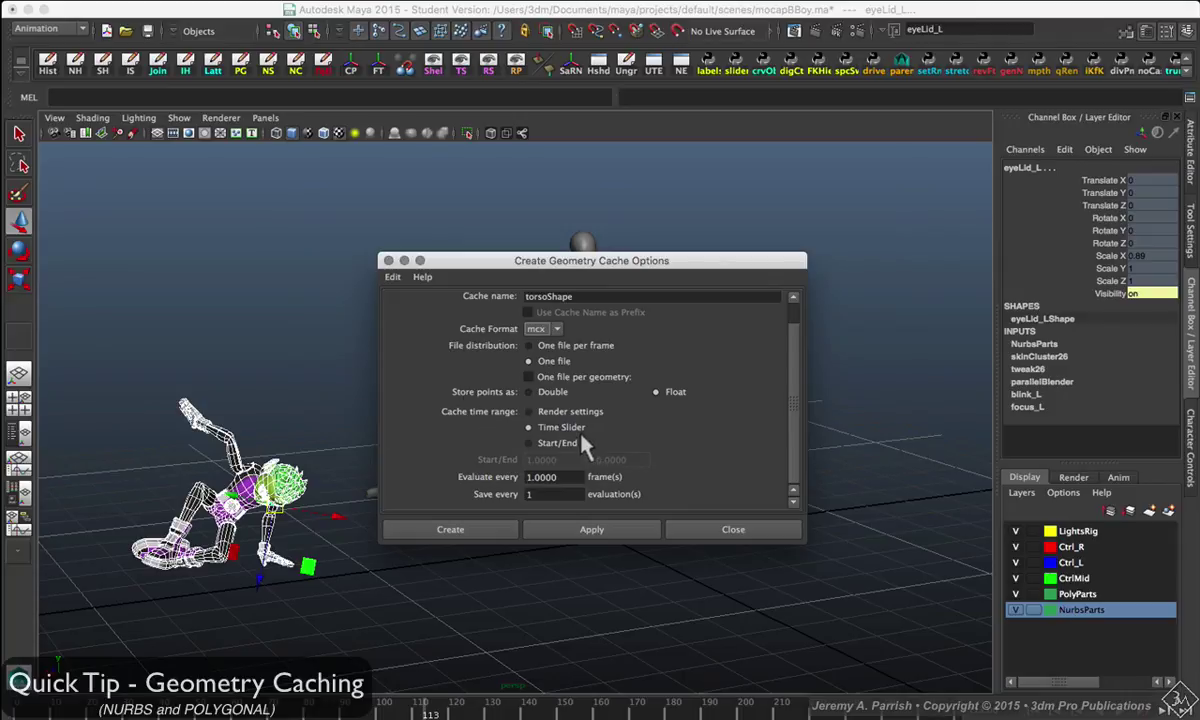
pyautogui.click(452, 528)
pyautogui.click(478, 528)
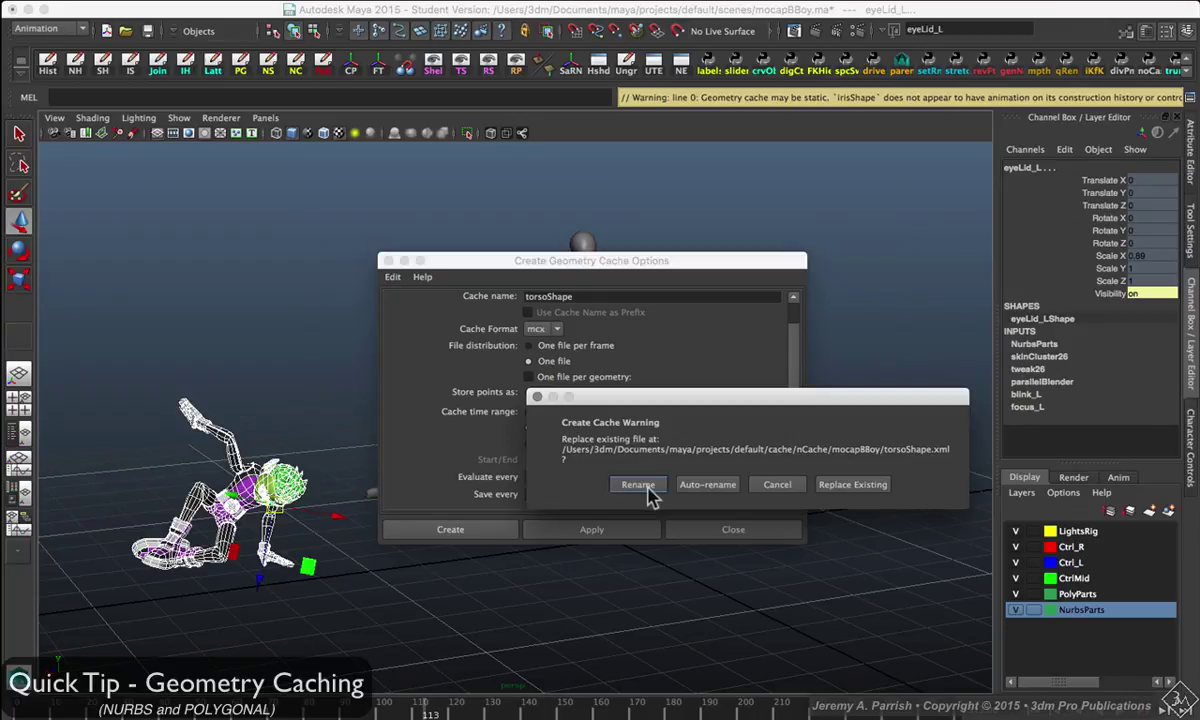
pyautogui.click(840, 488)
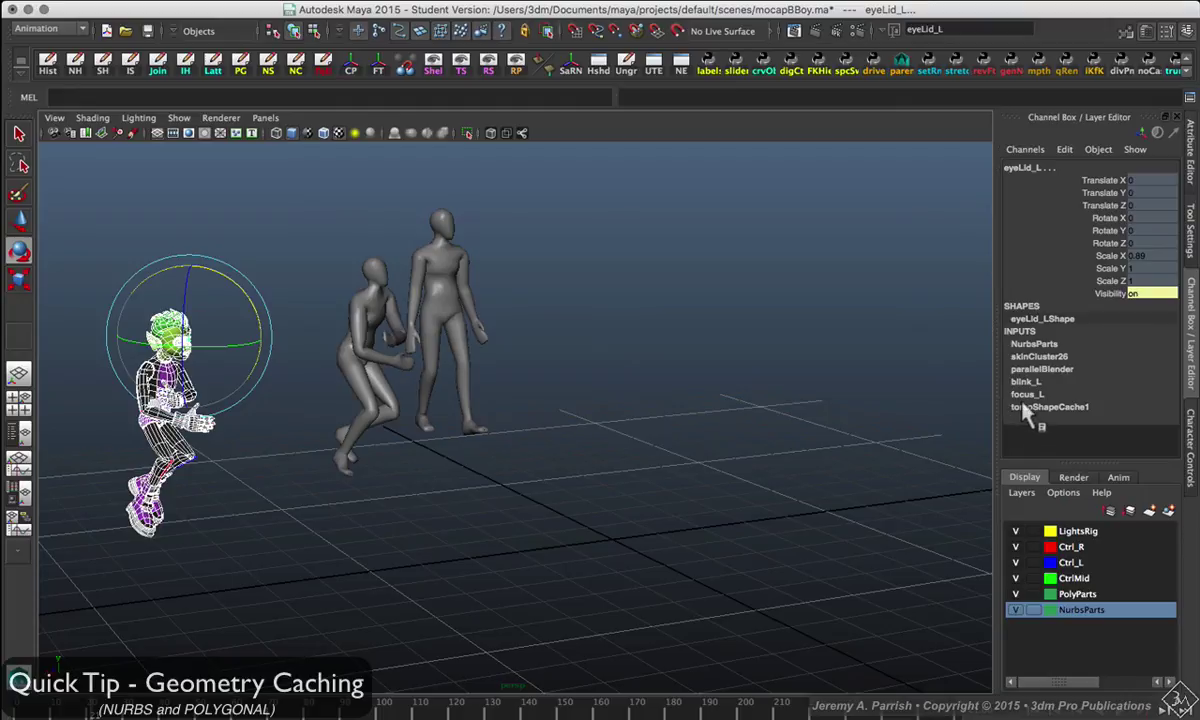
# Expand torsoShapeCache1 to examine its attributes, and return the animation to its first frame.
pyautogui.click(1030, 406)
pyautogui.click(1030, 406)
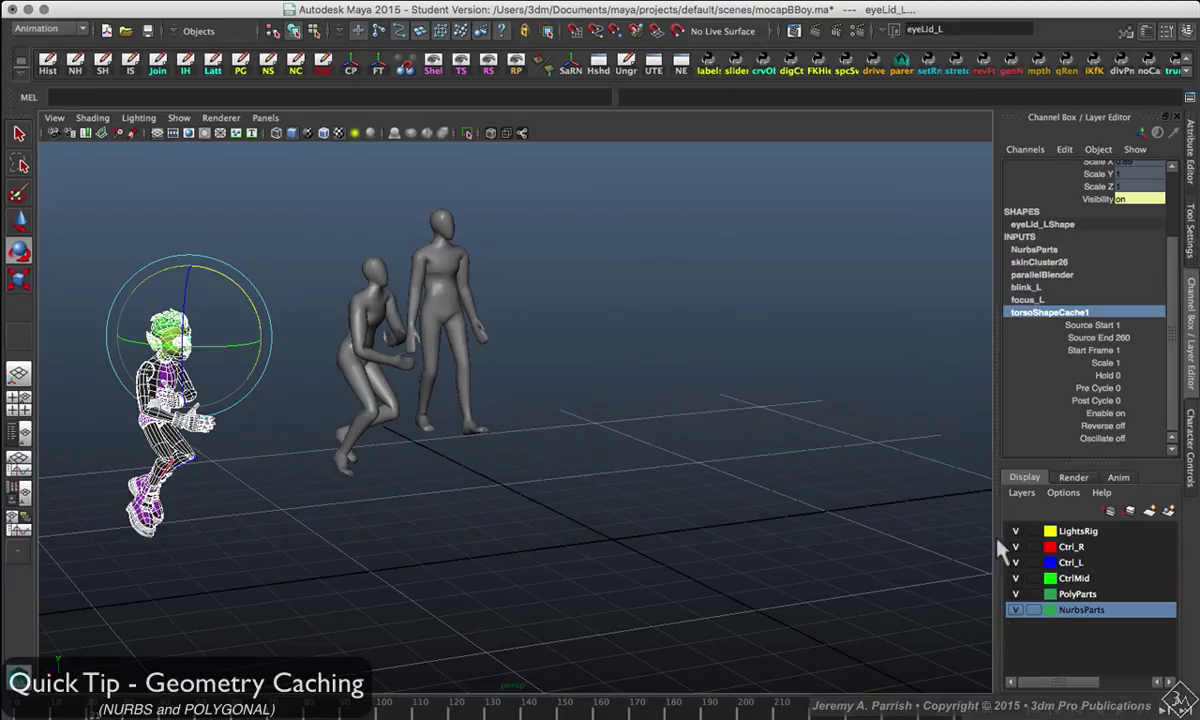
pyautogui.click(1024, 711)
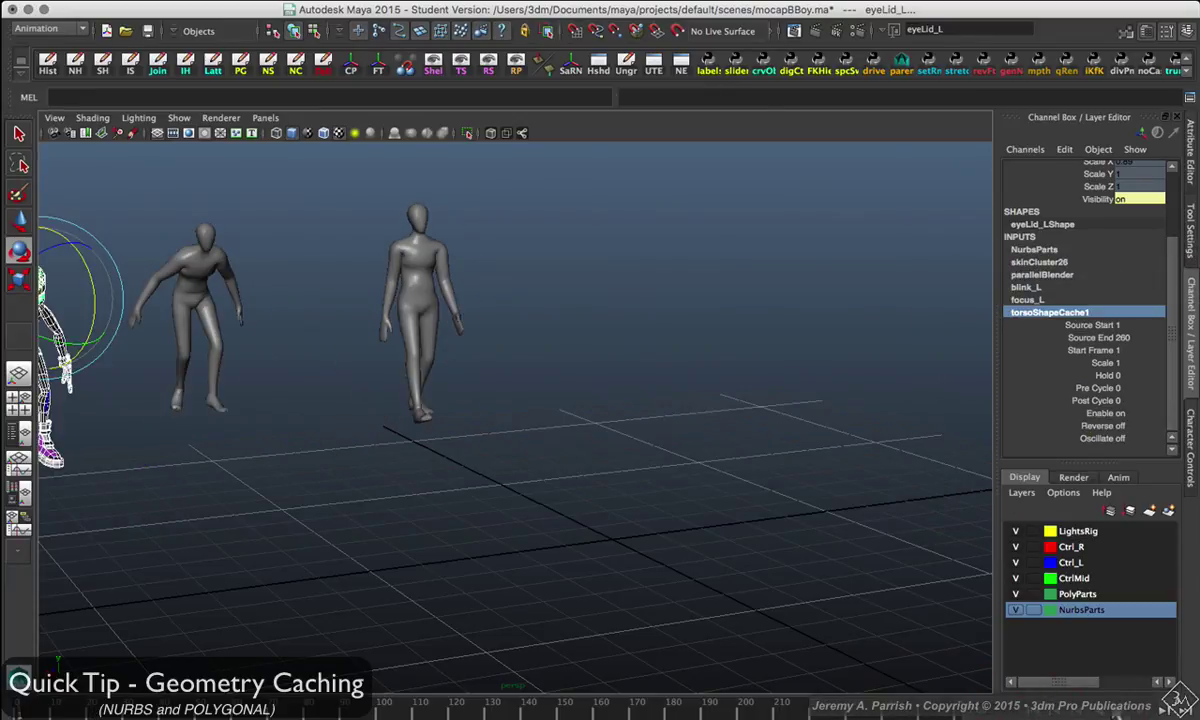
# Reselect all of the character's geometry and set the Source Start of torsoShapeCache1 to 11.
pyautogui.click(315, 400)
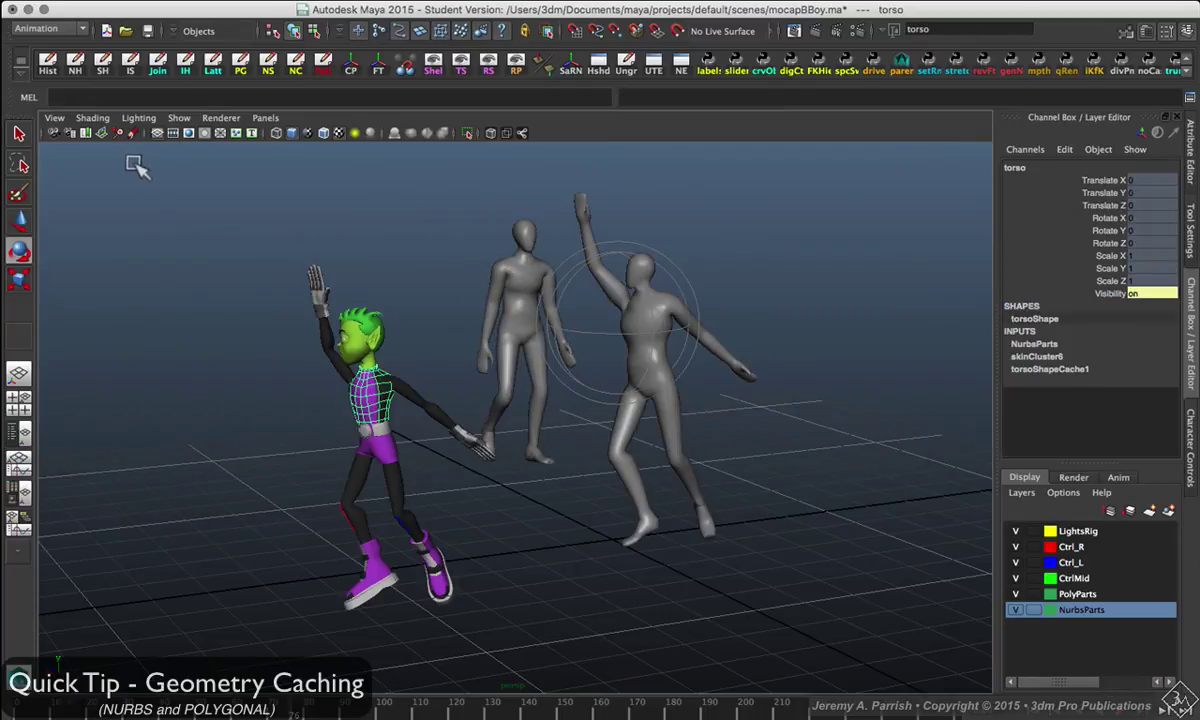
pyautogui.moveTo(232, 228); pyautogui.dragTo(457, 635)
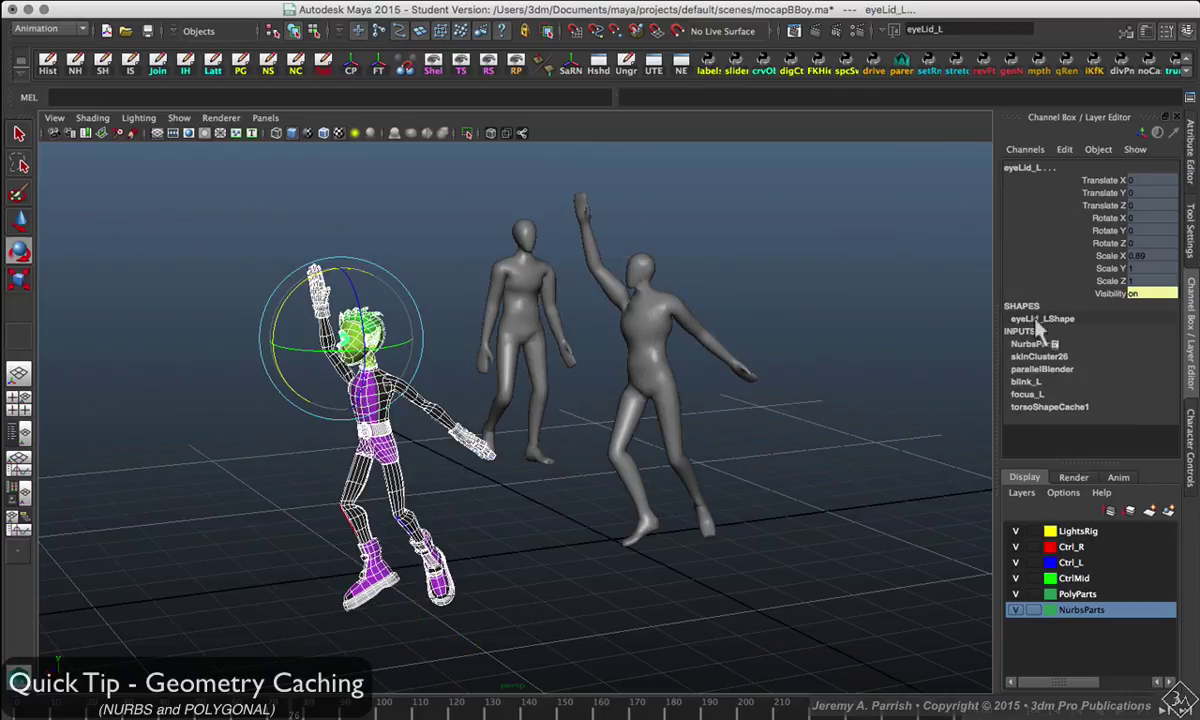
pyautogui.click(1050, 406)
pyautogui.scroll(-3, 1077, 400)
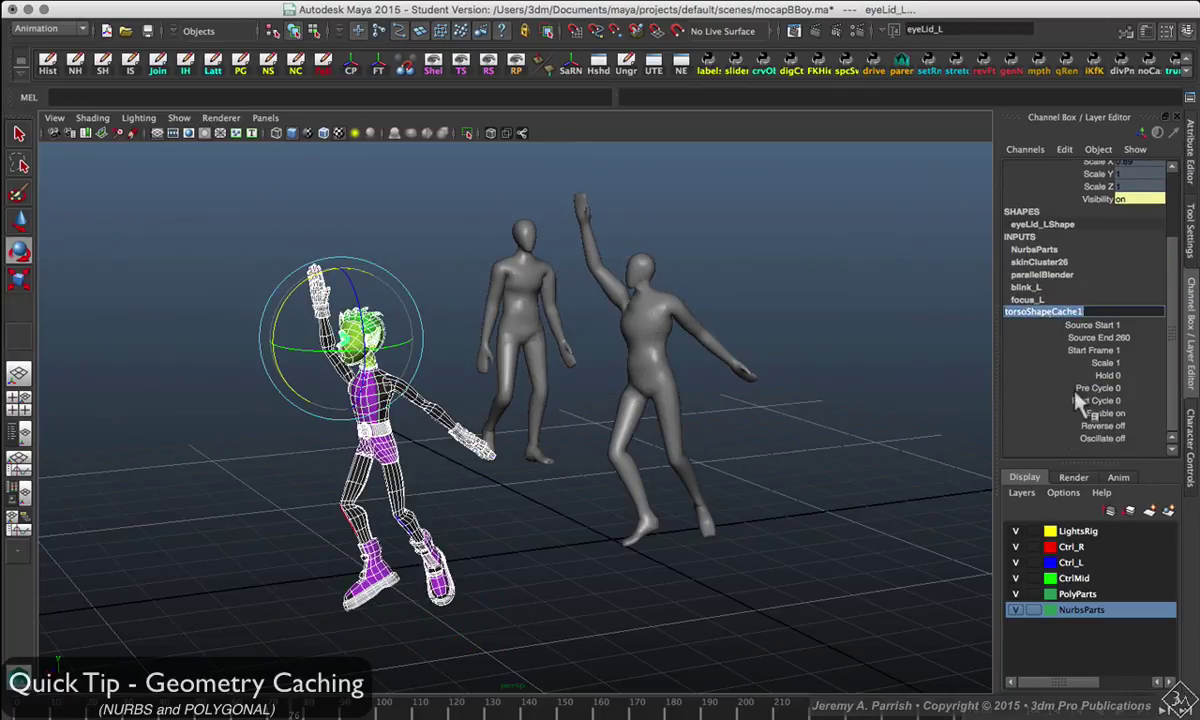
pyautogui.click(1122, 325)
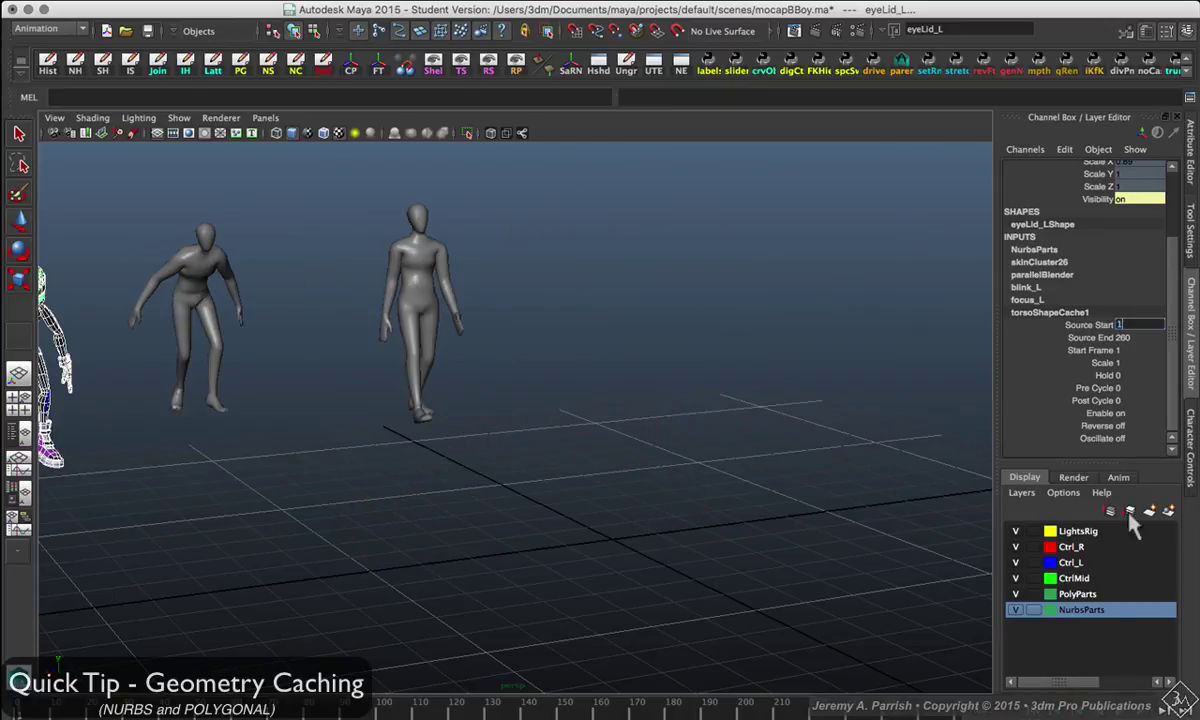
pyautogui.write('11')
pyautogui.press('Return')
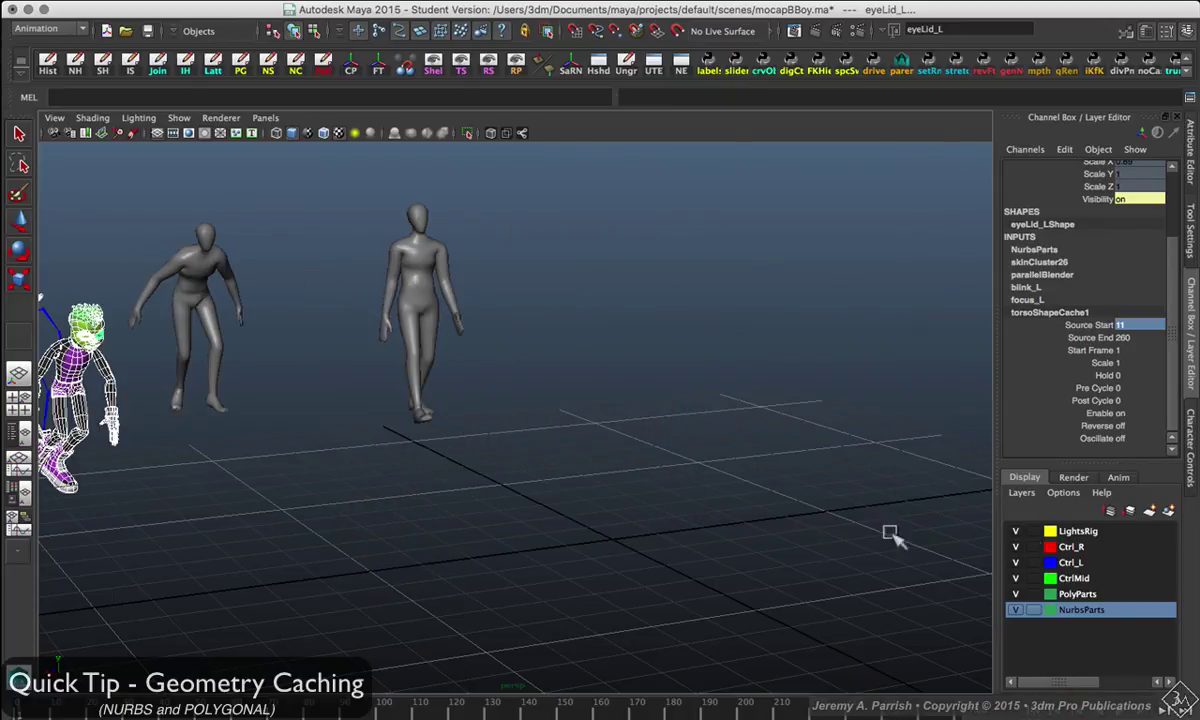
# Play the animation and scrub to frame 118 to compare the cached geometry with the rig's skeleton.
pyautogui.keyDown('alt'); pyautogui.moveTo(635, 522); pyautogui.dragTo(540, 520); pyautogui.keyUp('alt')
pyautogui.keyDown('alt'); pyautogui.moveTo(713, 522); pyautogui.dragTo(446, 503); pyautogui.keyUp('alt')
pyautogui.moveTo(710, 562)
pyautogui.keyDown('alt'); pyautogui.mouseDown()
pyautogui.moveTo(565, 555)
pyautogui.moveTo(753, 557)
pyautogui.moveTo(660, 570)
pyautogui.moveTo(360, 567)
pyautogui.moveTo(420, 560)
pyautogui.moveTo(377, 540)
pyautogui.moveTo(595, 477)
pyautogui.mouseUp(); pyautogui.keyUp('alt')
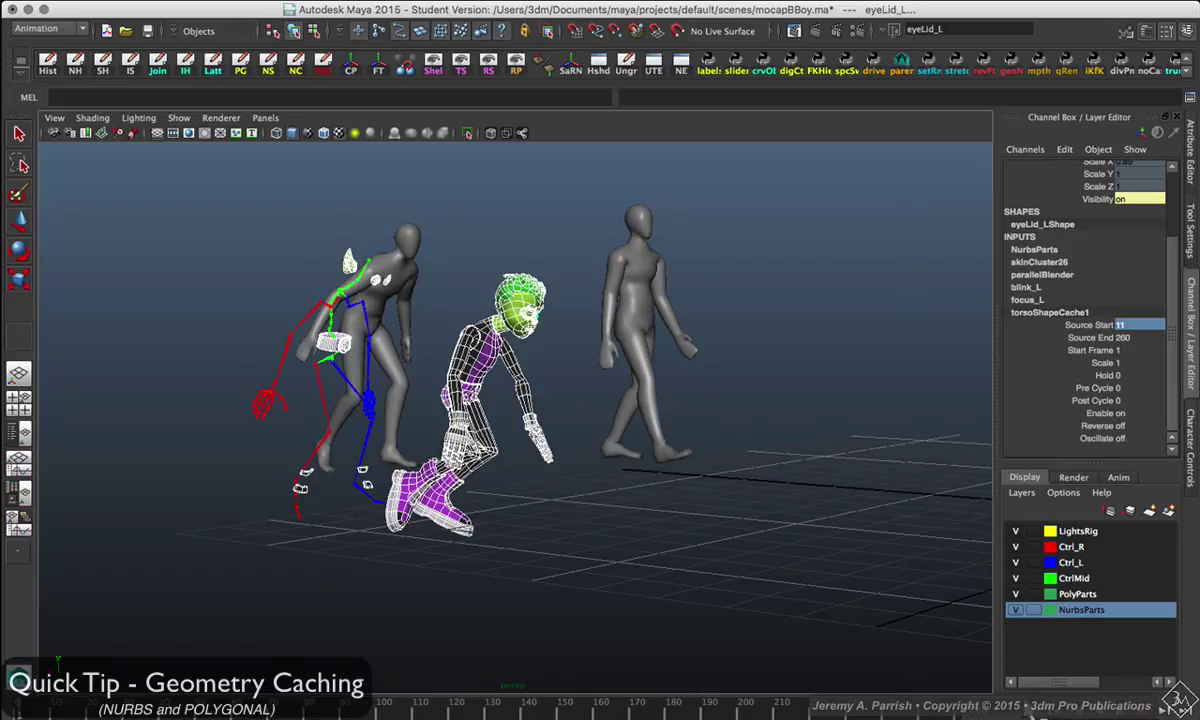
pyautogui.click(1112, 716)
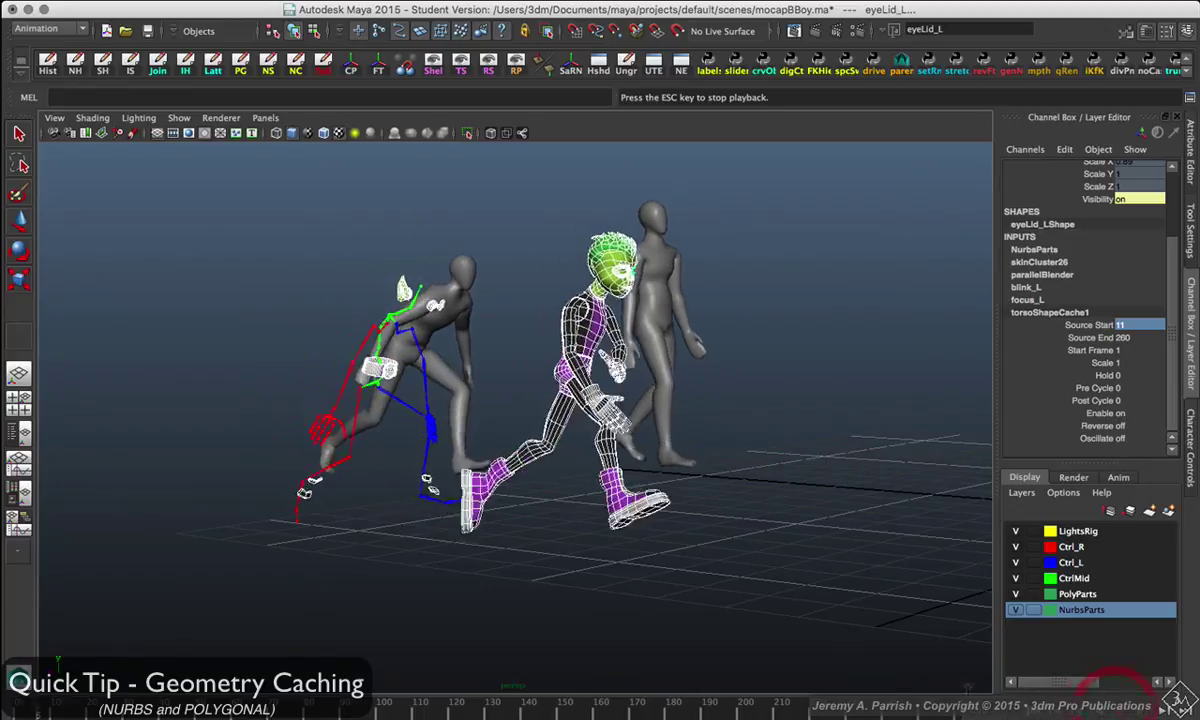
pyautogui.moveTo(812, 635)
pyautogui.keyDown('alt'); pyautogui.mouseDown()
pyautogui.moveTo(700, 607)
pyautogui.moveTo(509, 621)
pyautogui.mouseUp(); pyautogui.keyUp('alt')
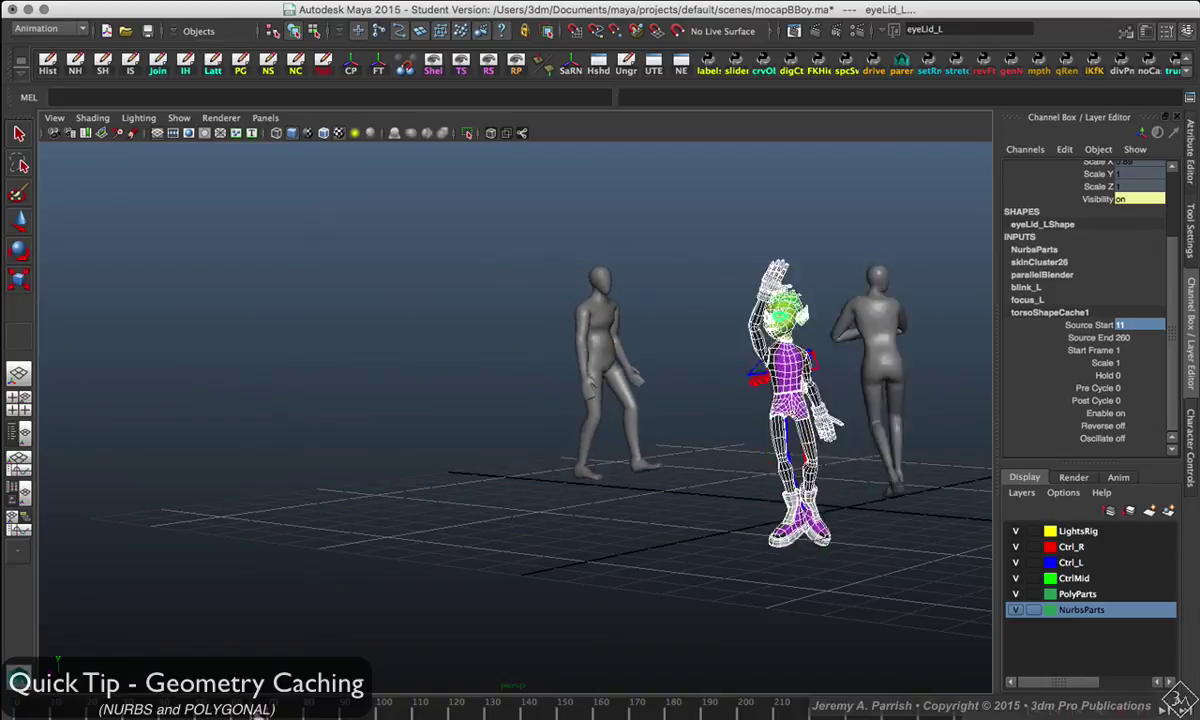
pyautogui.moveTo(302, 705); pyautogui.dragTo(441, 690)
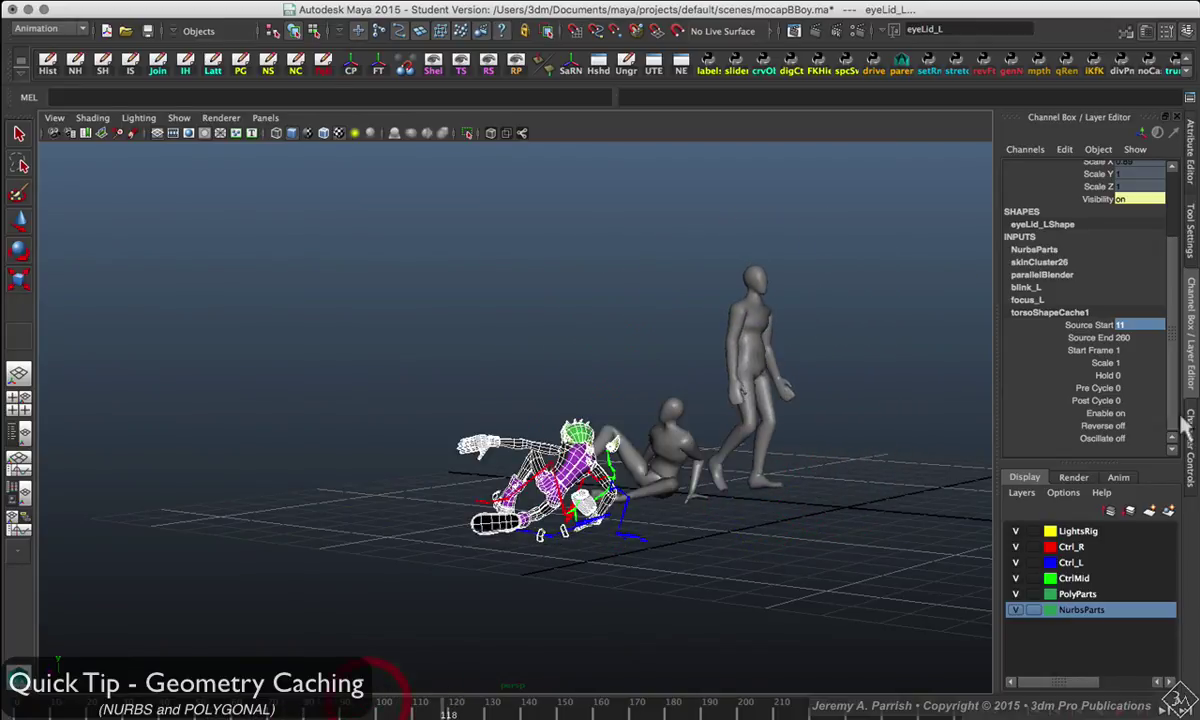
# Turn off Enable on torsoShapeCache1 and scrub the timeline to frame 103 to check the uncached animation.
pyautogui.click(1131, 412)
pyautogui.write('0')
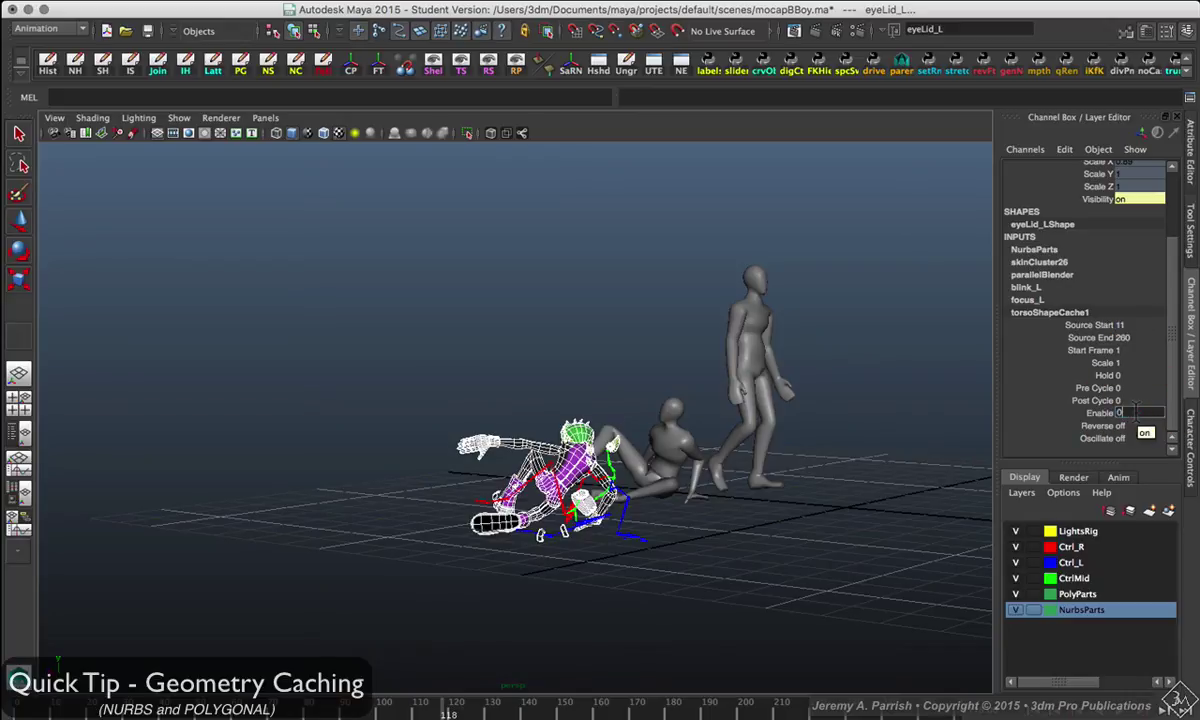
pyautogui.press('Return')
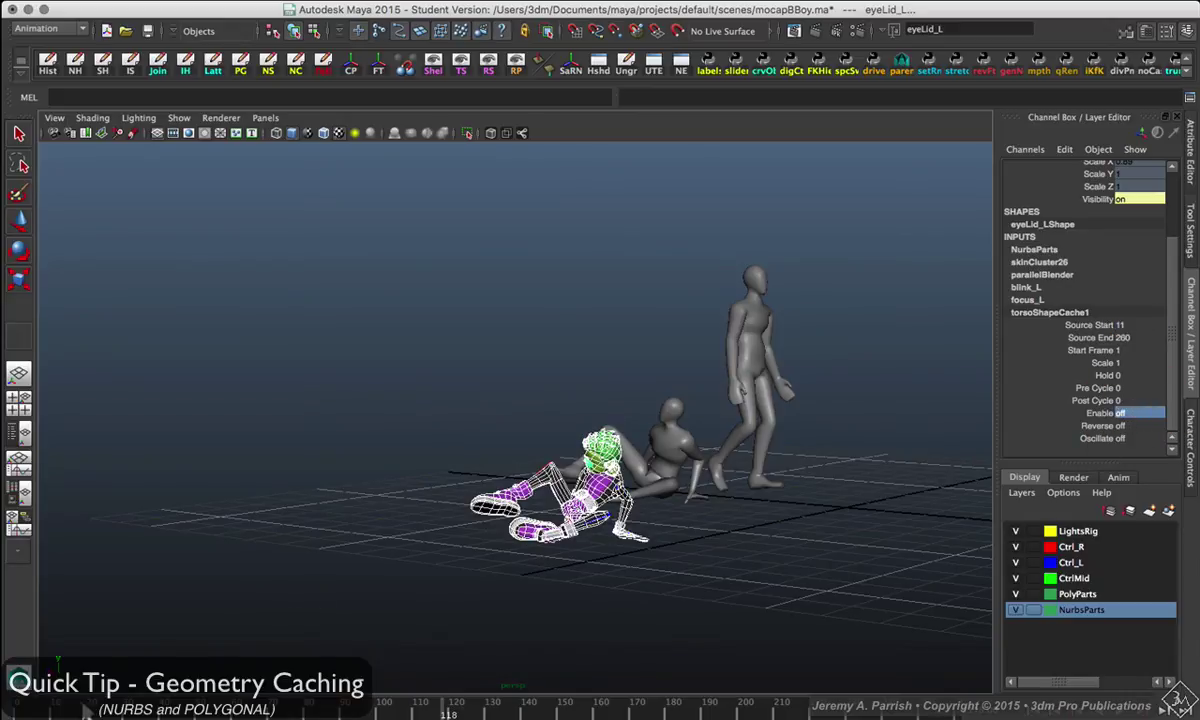
pyautogui.moveTo(87, 710); pyautogui.dragTo(383, 706)
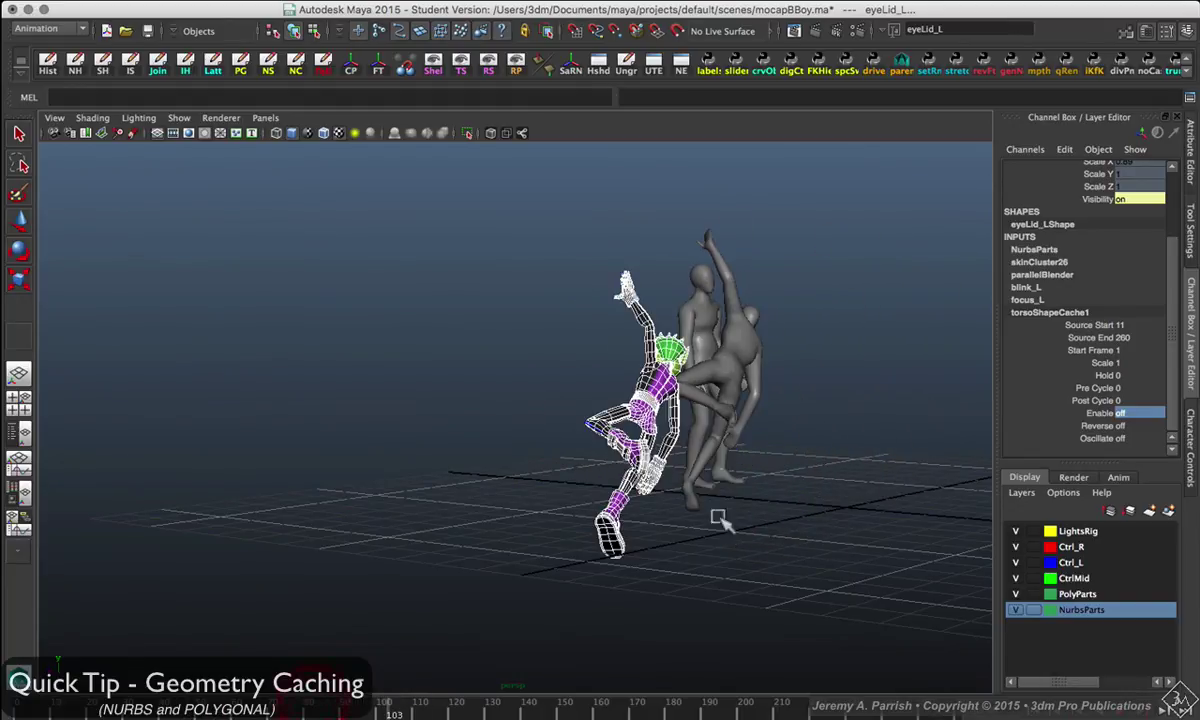
# Turn Enable back on for torsoShapeCache1.
pyautogui.doubleClick(1138, 413)
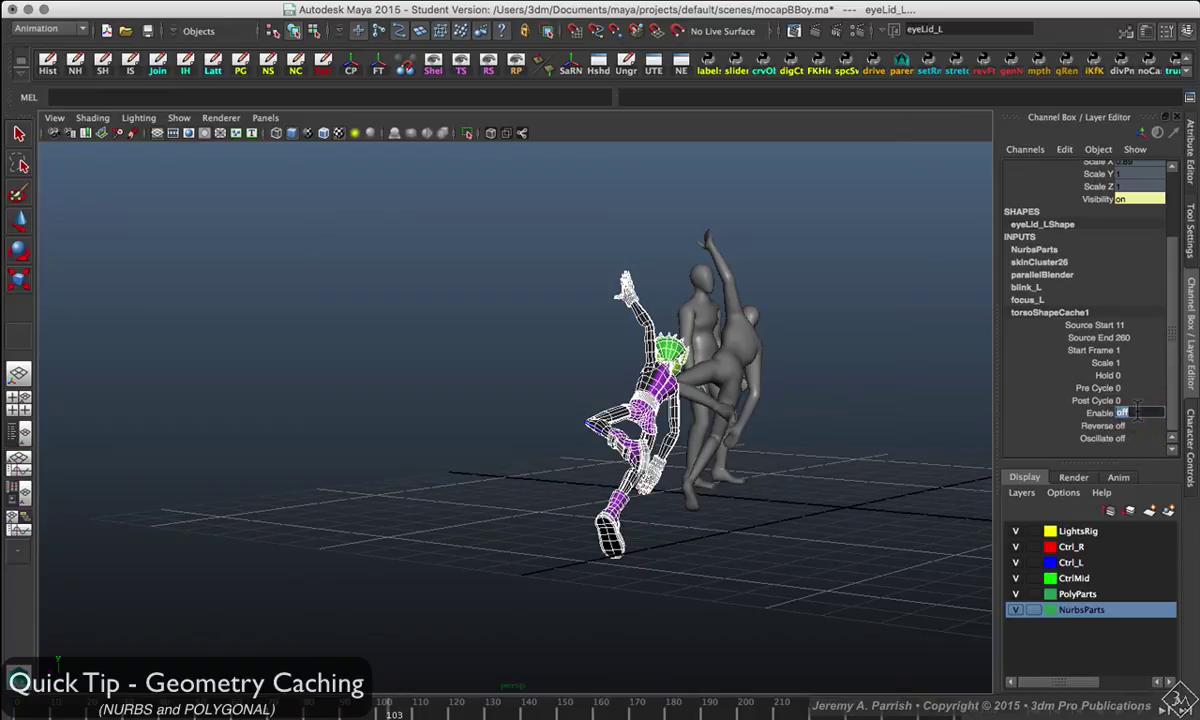
pyautogui.write('on')
pyautogui.press('Return')
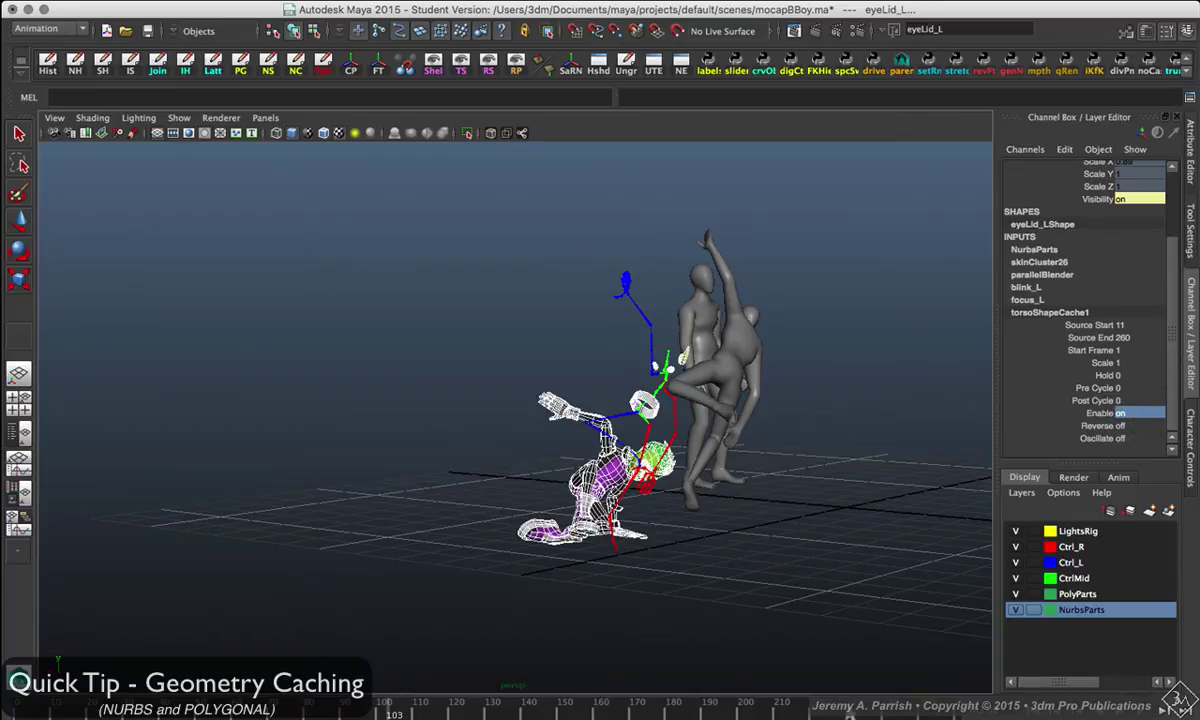
# Return to the first frame and set the Source Start of torsoShapeCache1 to 1.
pyautogui.click(1035, 709)
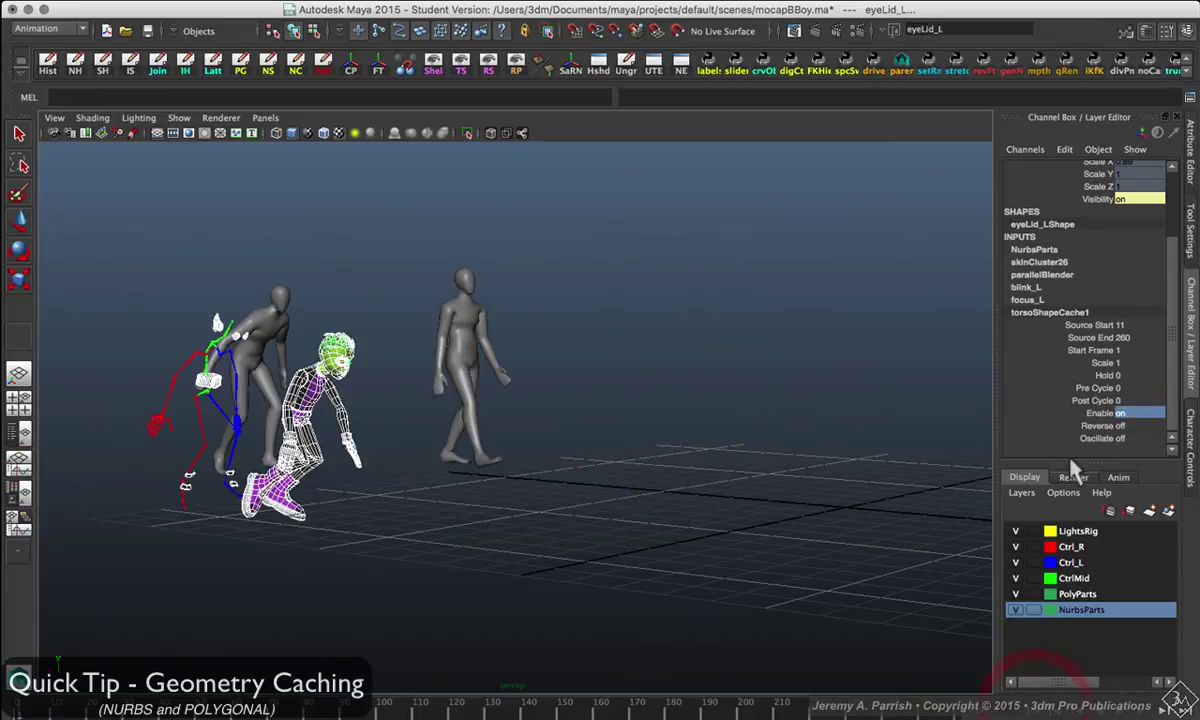
pyautogui.doubleClick(1122, 325)
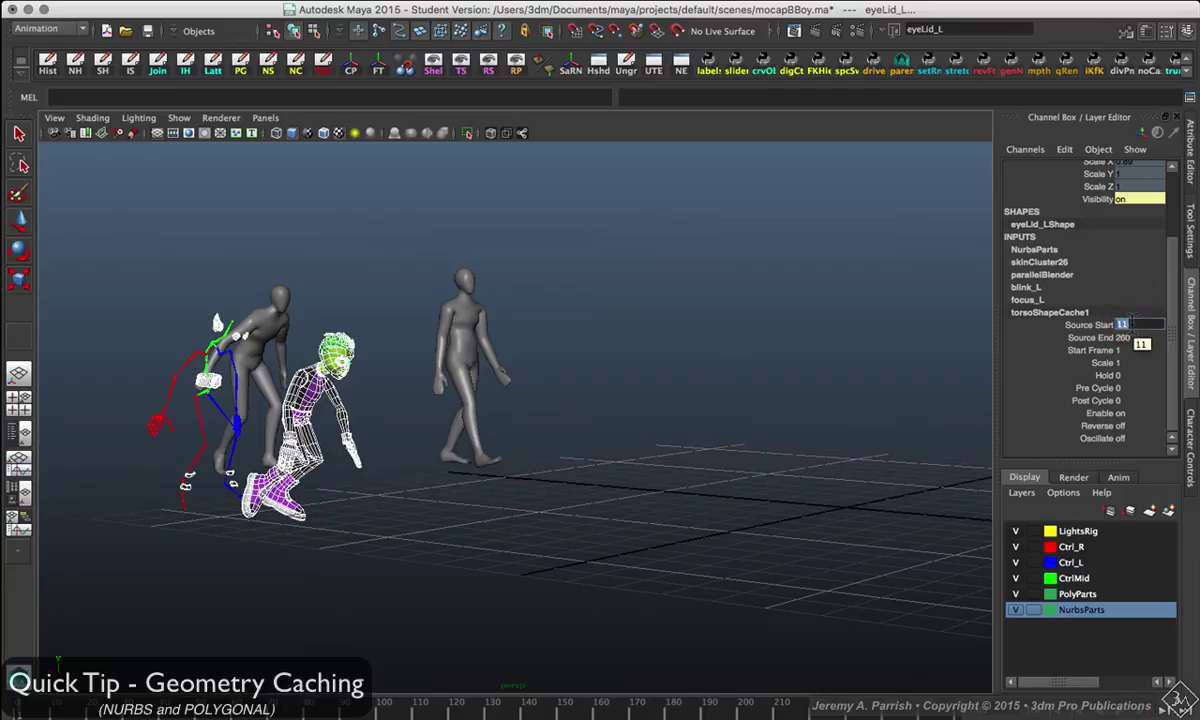
pyautogui.write('1')
pyautogui.press('Return')
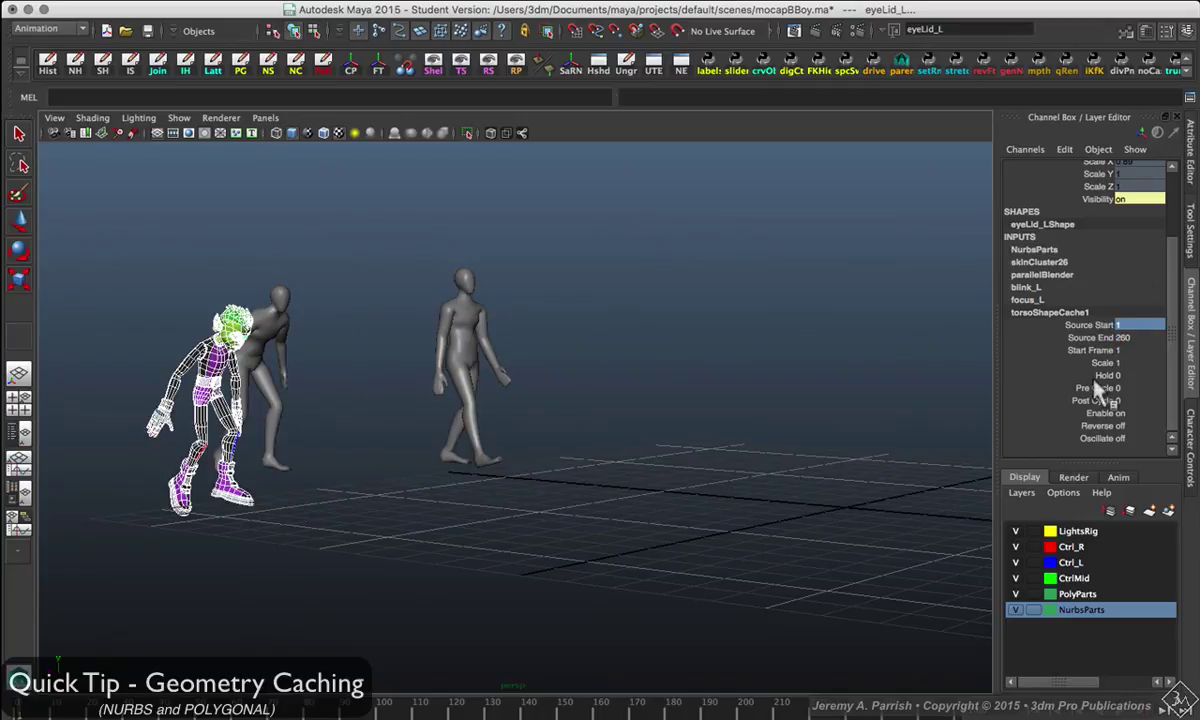
# Set the Scale of torsoShapeCache1 to 0.9.
pyautogui.doubleClick(1124, 360)
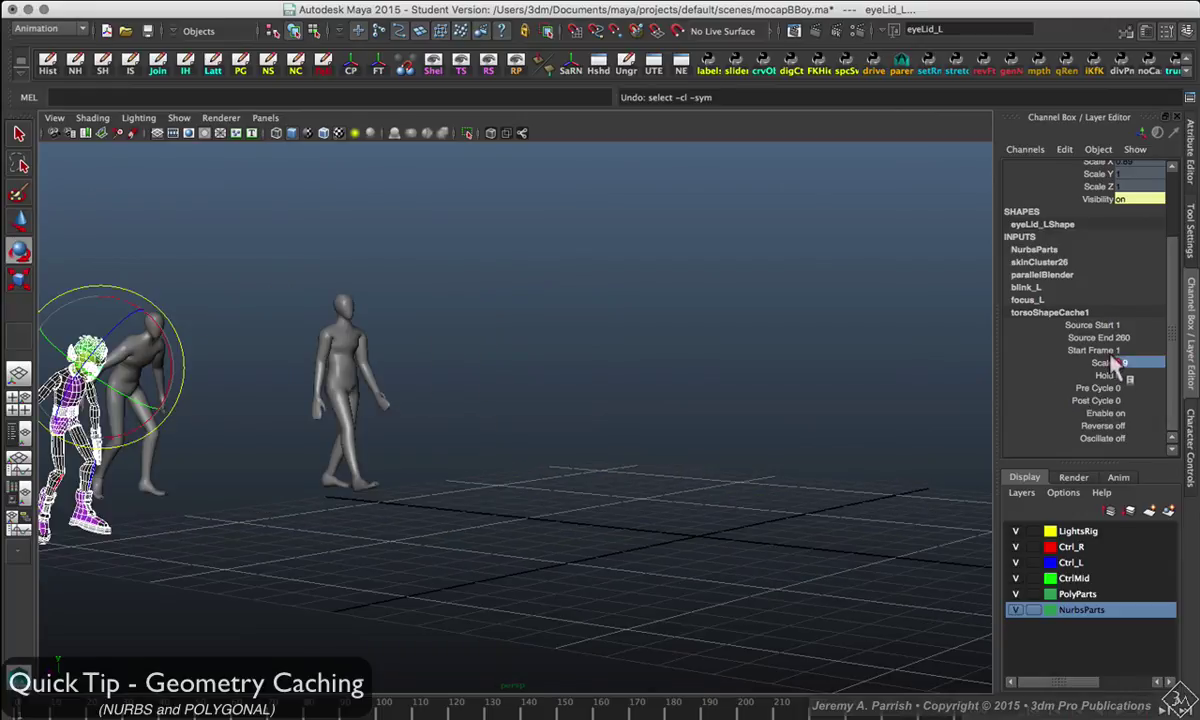
pyautogui.doubleClick(1108, 362)
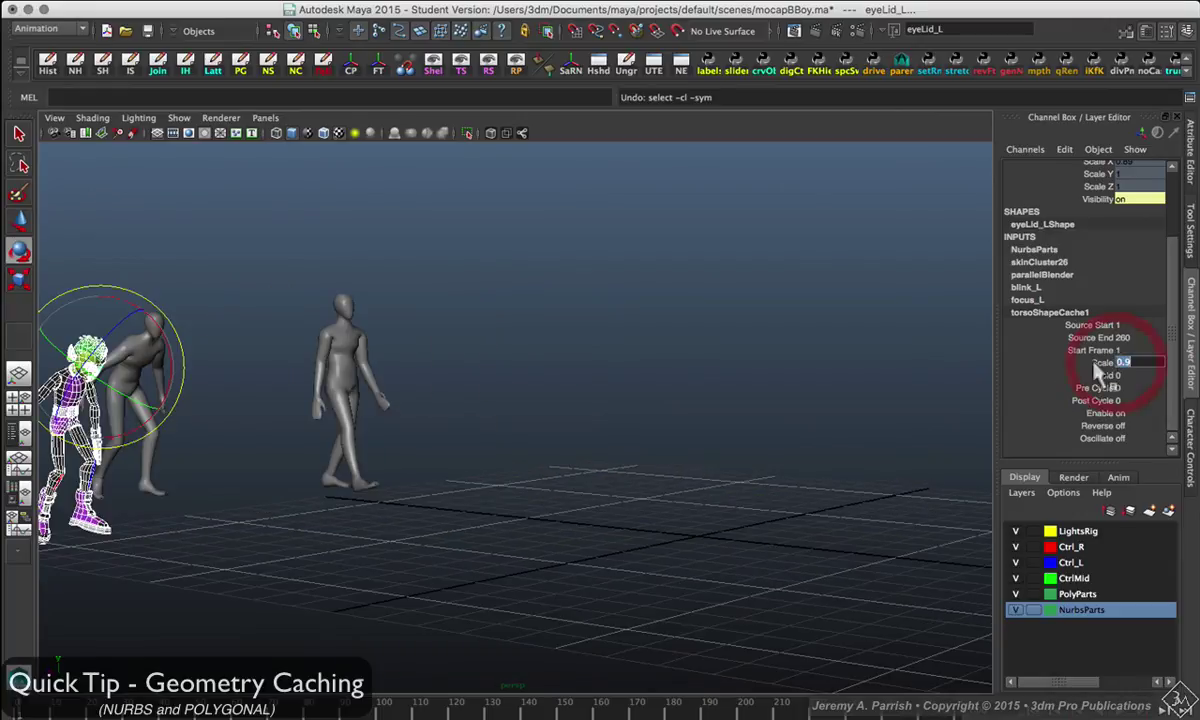
pyautogui.click(1067, 385)
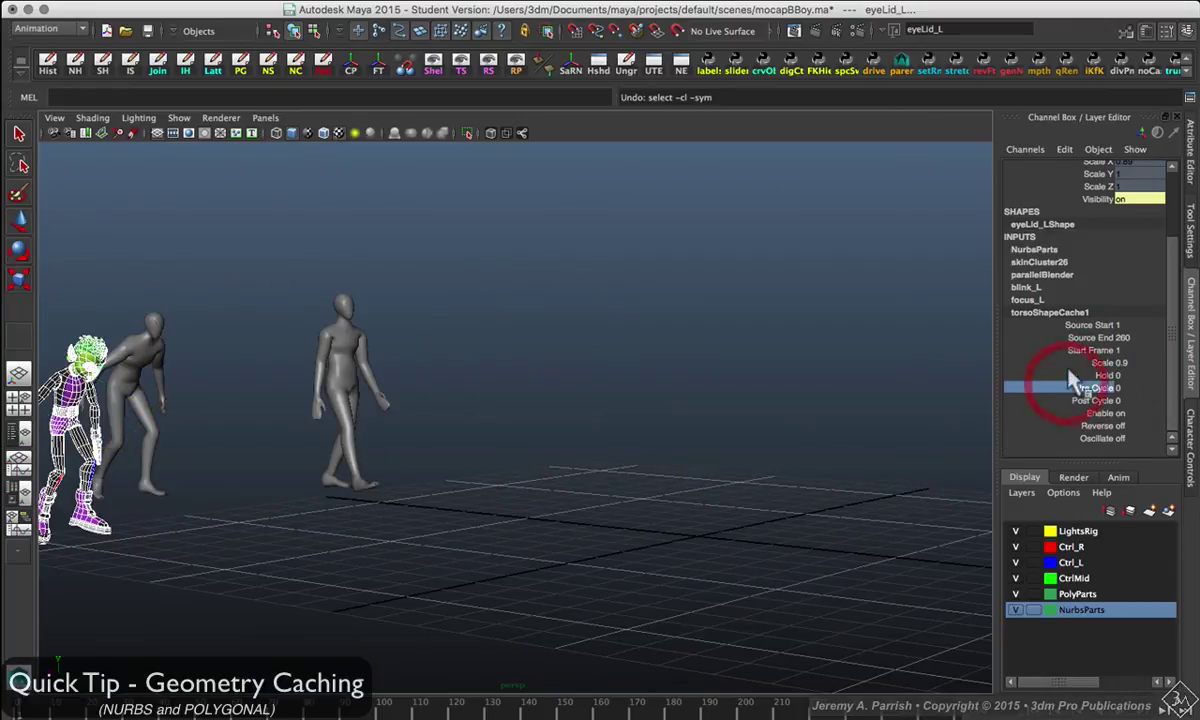
pyautogui.click(1120, 361)
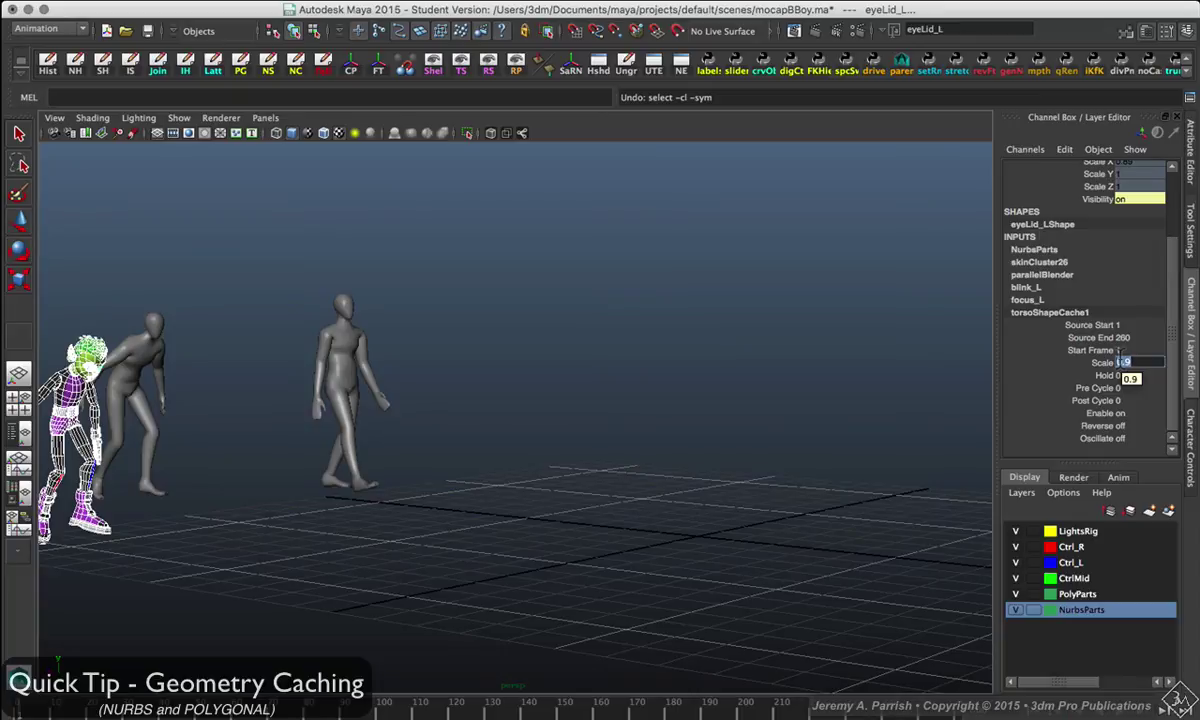
pyautogui.click(1092, 375)
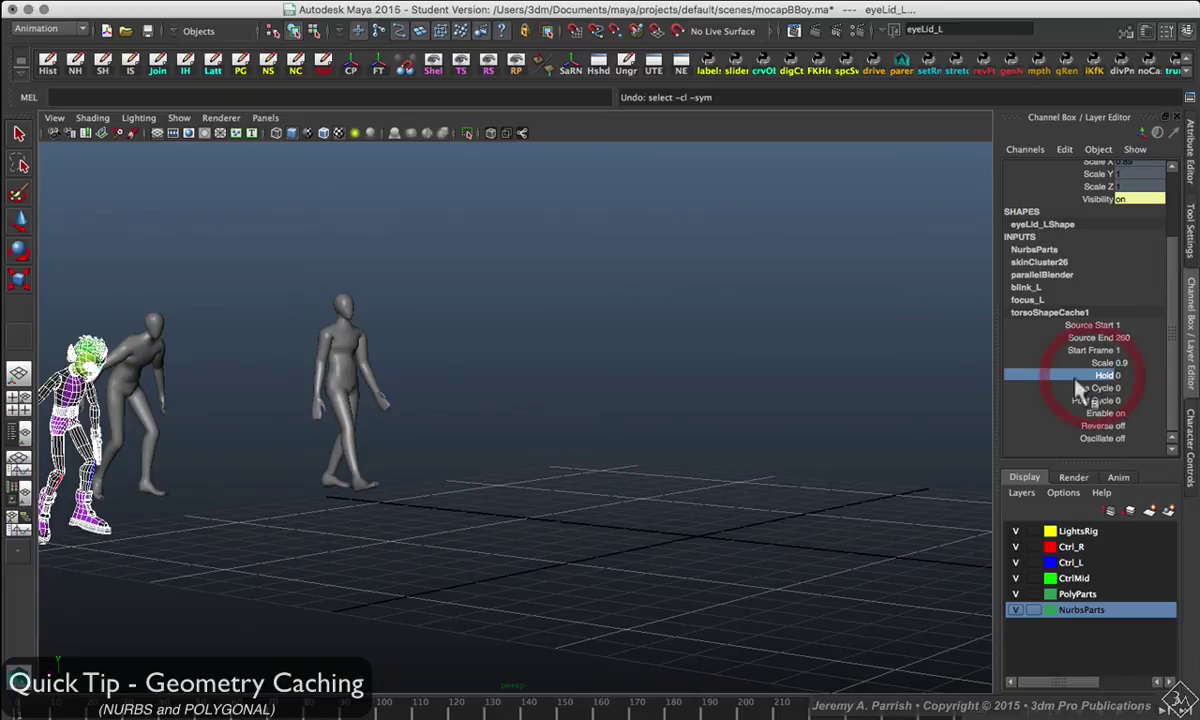
pyautogui.click(1097, 362)
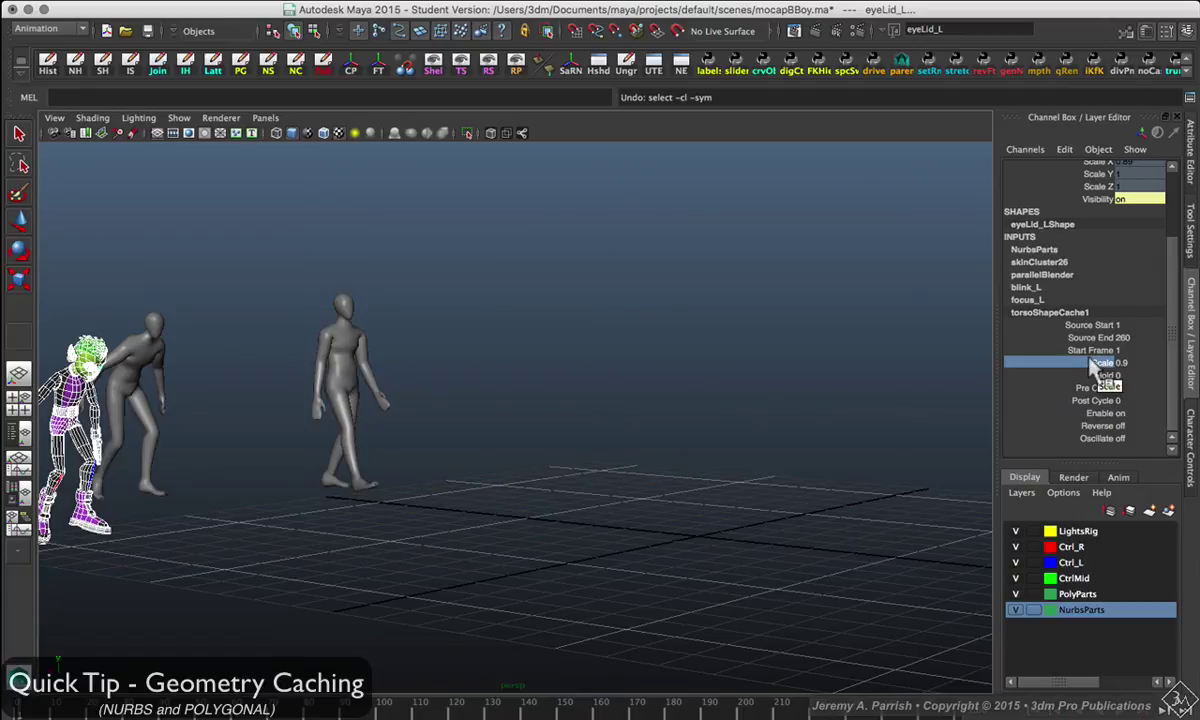
pyautogui.rightClick(1090, 366)
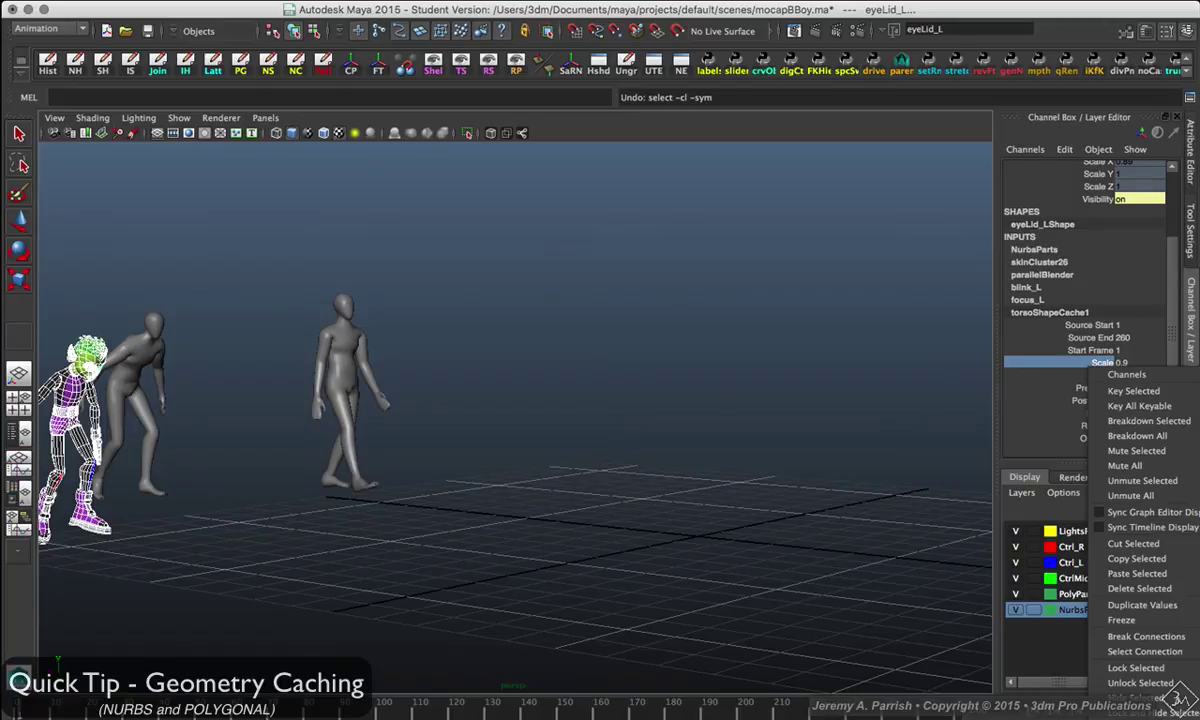
pyautogui.press('Escape')
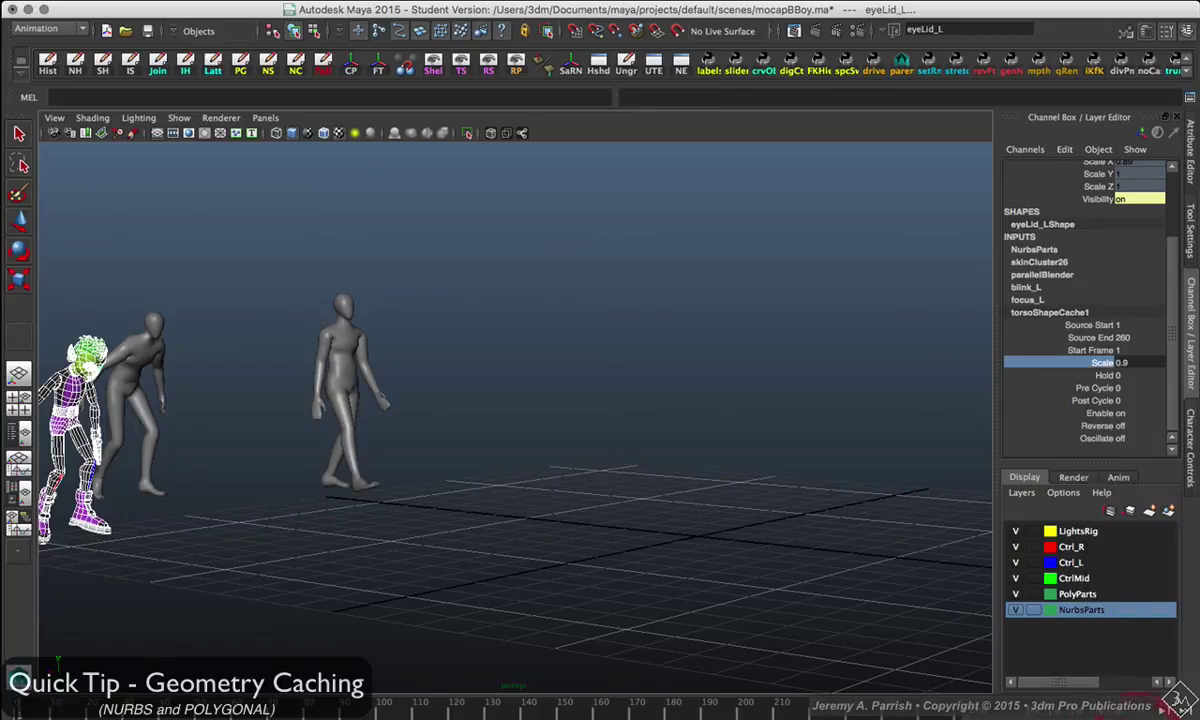
# Set the Scale of torsoShapeCache1 to 1.1 and play the animation to compare it with the rig.
pyautogui.doubleClick(1124, 362)
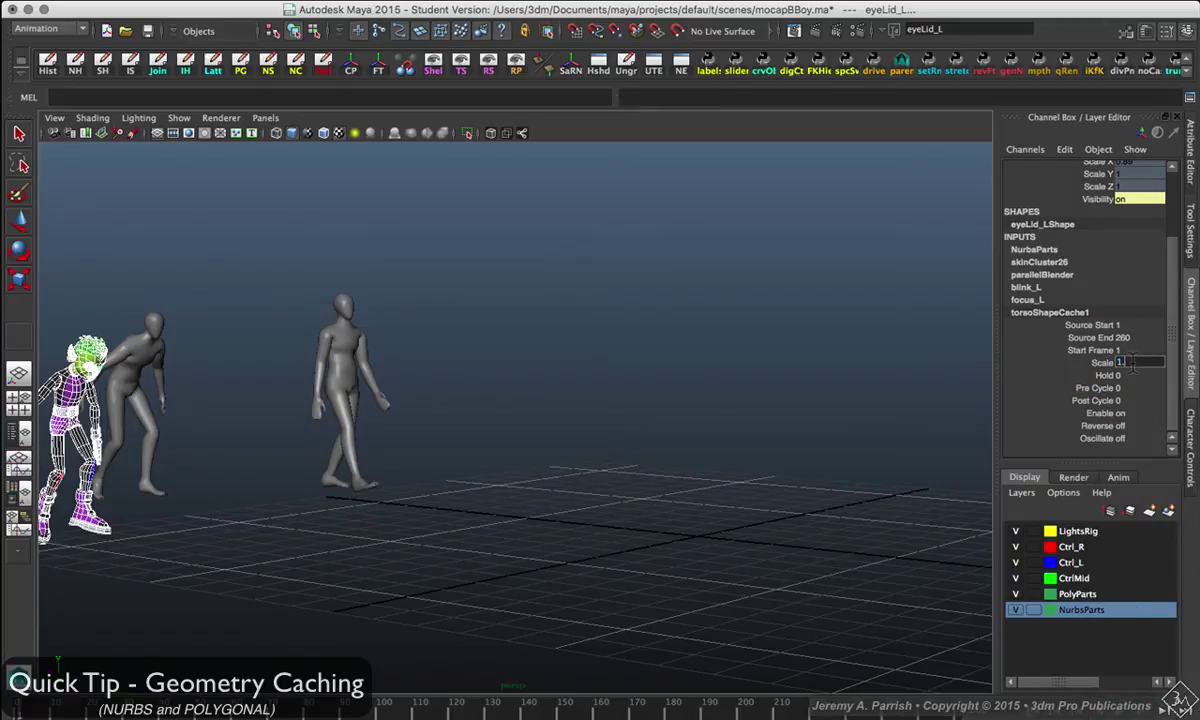
pyautogui.press('Return')
pyautogui.hotkey('alt', 'v')
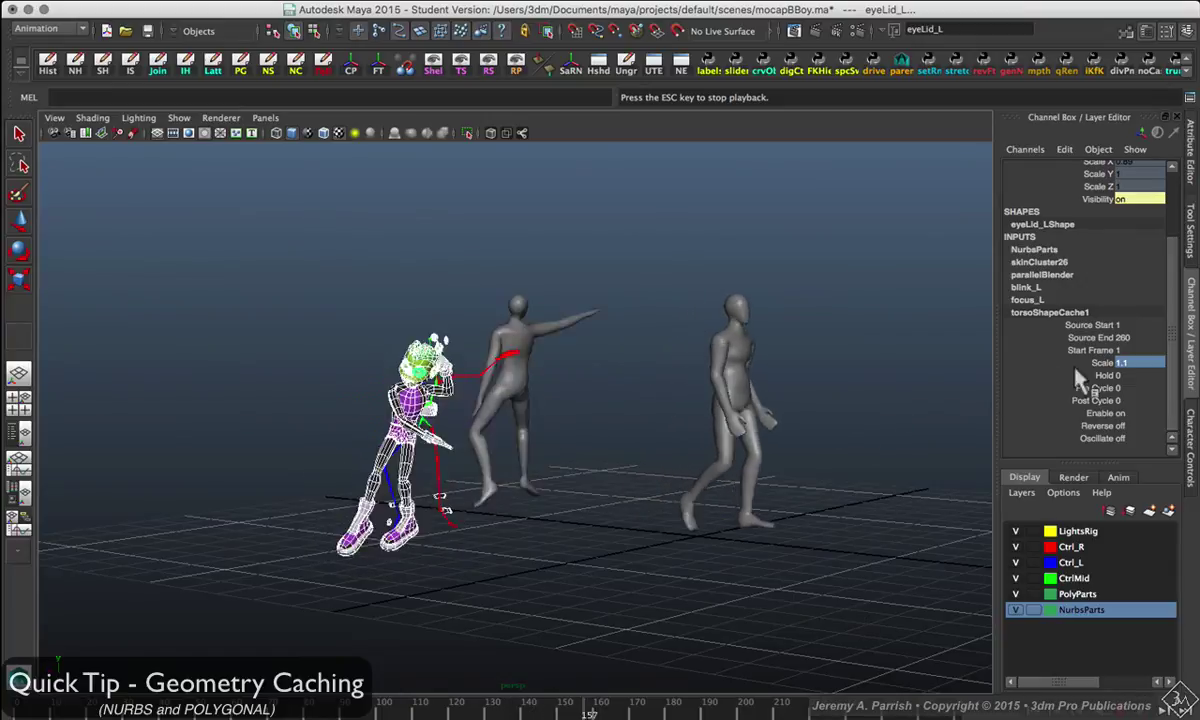
# Try Scale values of 2 and 0.5 on torsoShapeCache1 to test the cached motion's playback speed.
pyautogui.write('2')
pyautogui.press('Return')
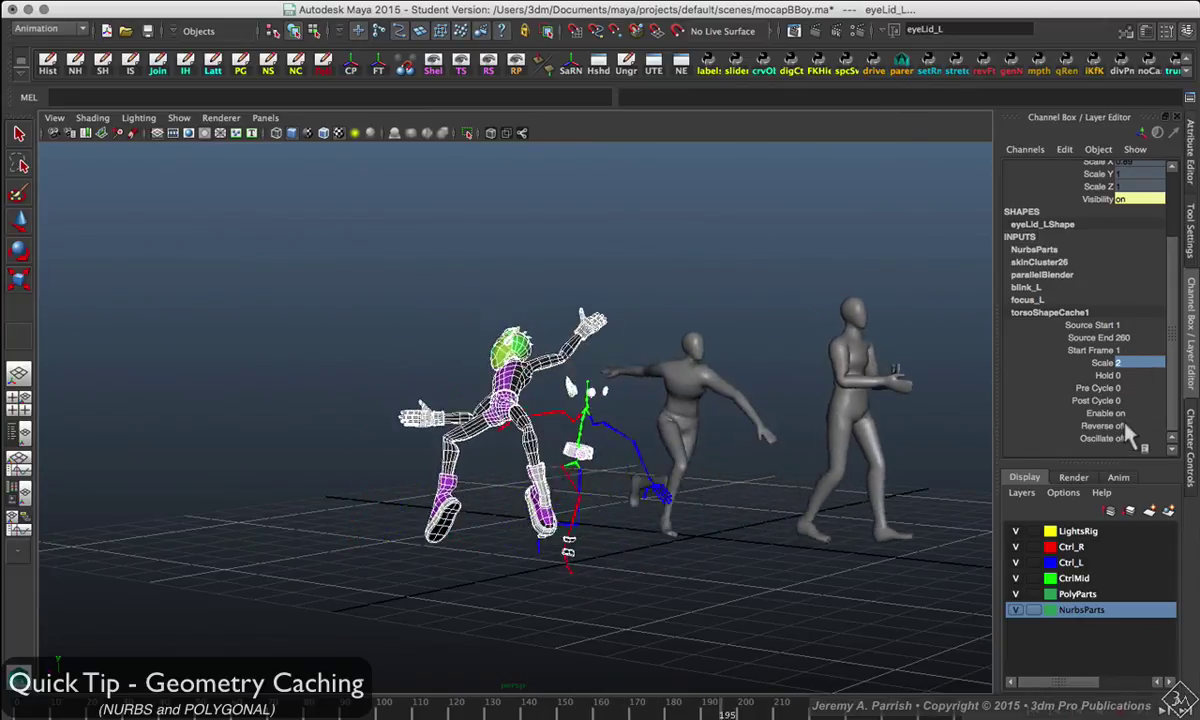
pyautogui.write('0.5')
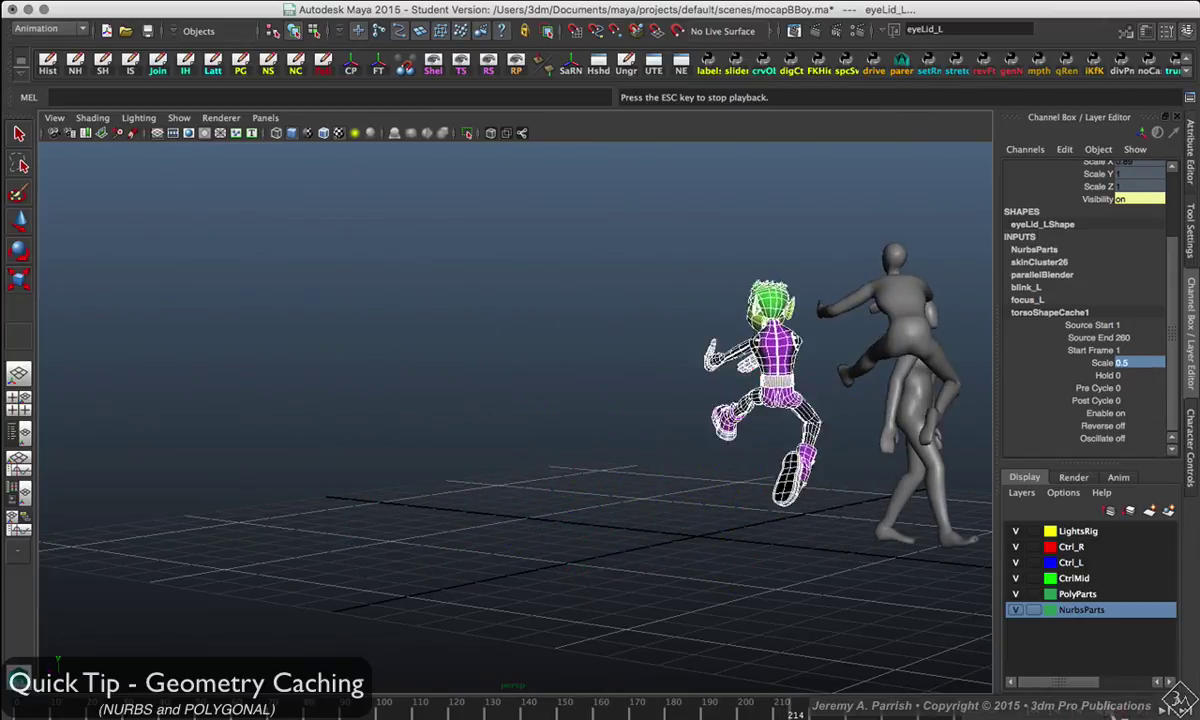
pyautogui.press('Return')
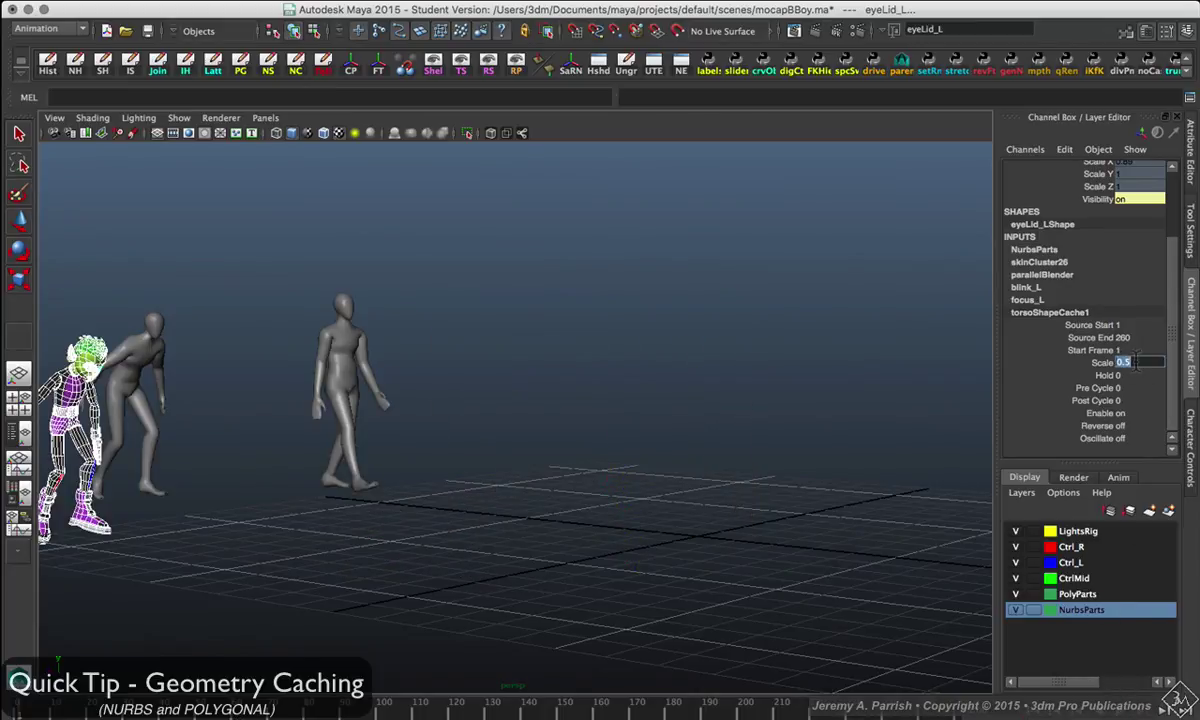
# Restore the Scale of torsoShapeCache1 to 1.
pyautogui.write('1')
pyautogui.press('Return')
pyautogui.click(1068, 324)
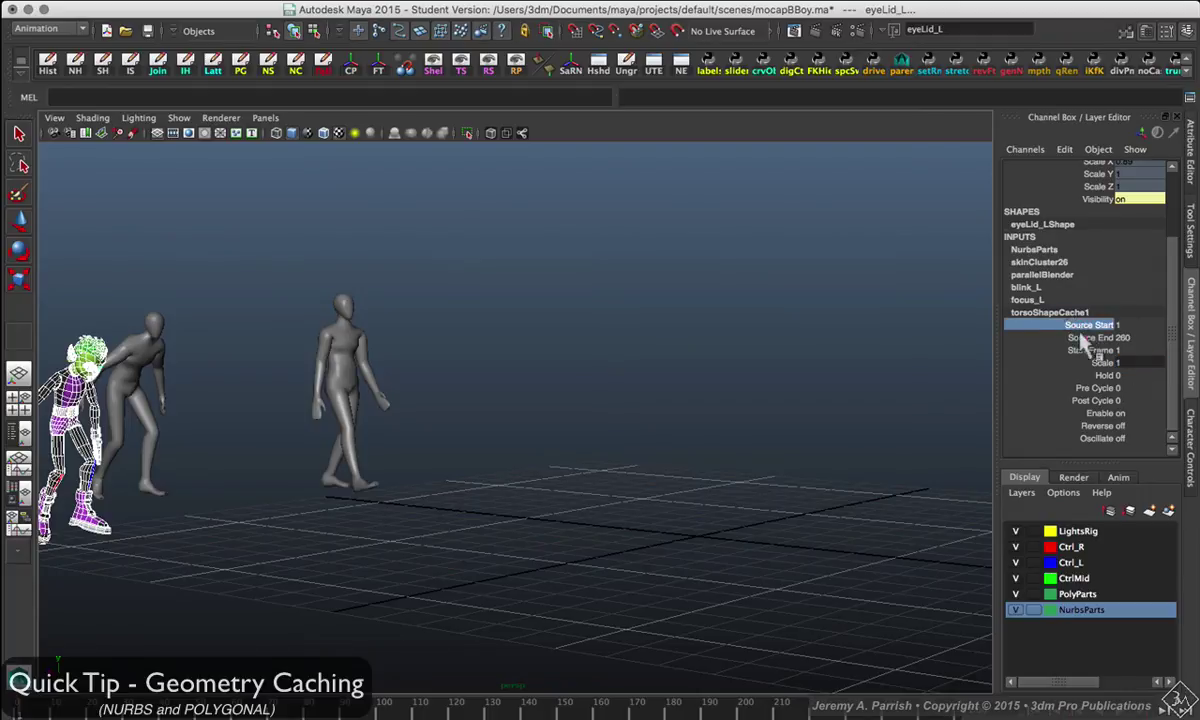
# Set the Start Frame of torsoShapeCache1 to 50 and play the animation to check the delayed cache.
pyautogui.doubleClick(1150, 351)
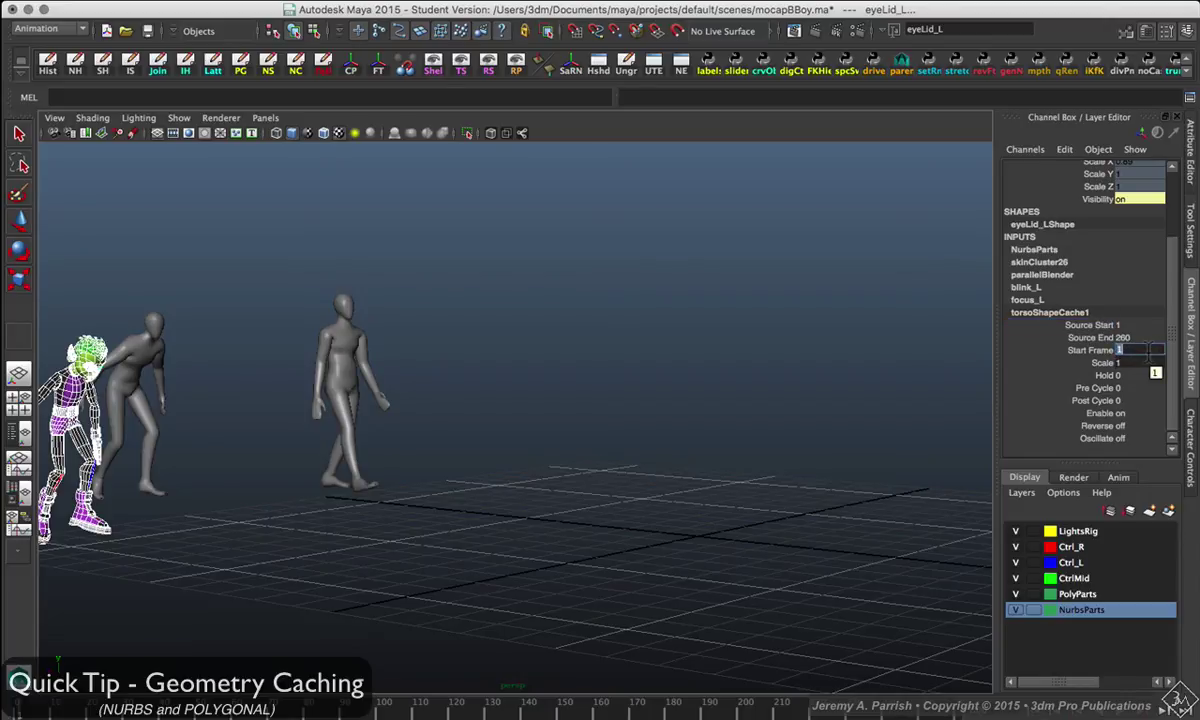
pyautogui.write('50')
pyautogui.press('Return')
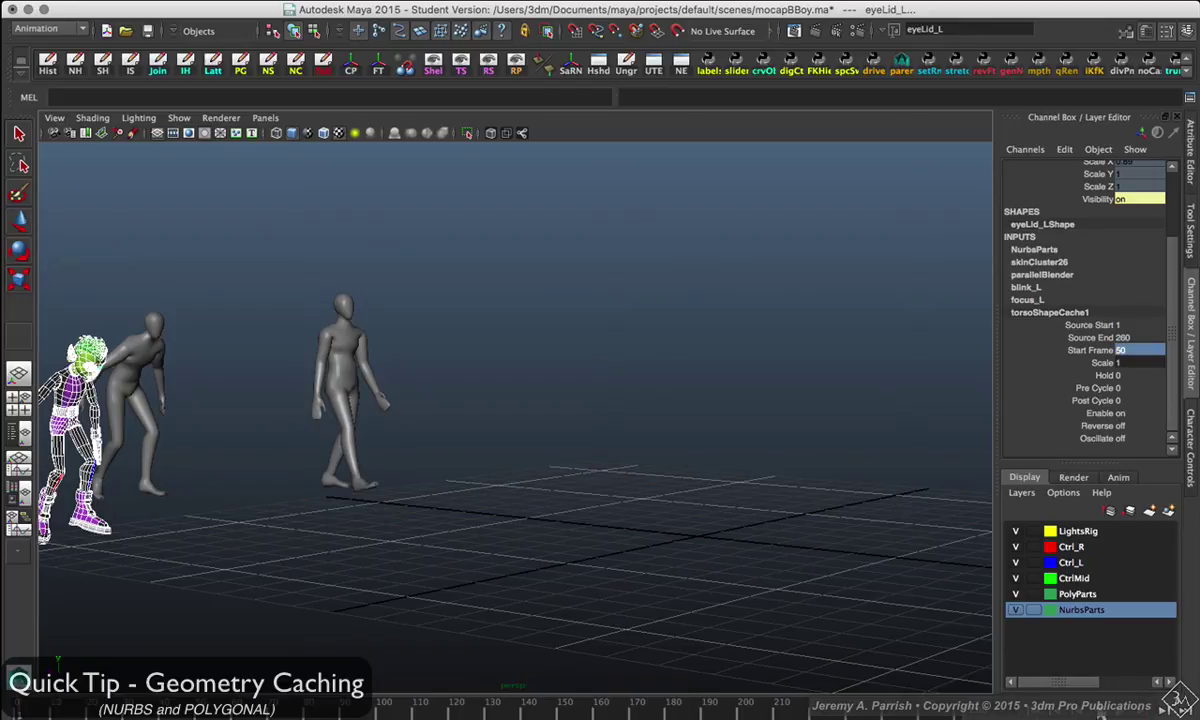
pyautogui.click(1177, 700)
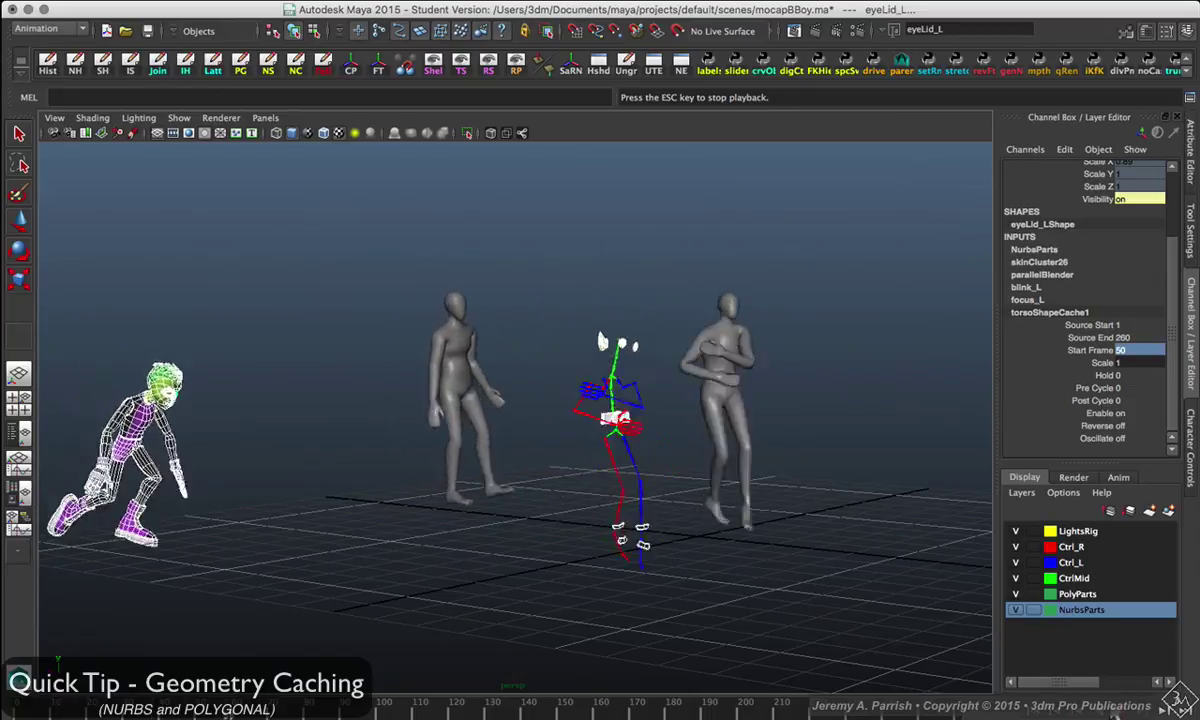
pyautogui.press('Escape')
# Try a Hold of 50 on torsoShapeCache1 and reset it to 0.
pyautogui.click(1112, 376)
pyautogui.doubleClick(1122, 375)
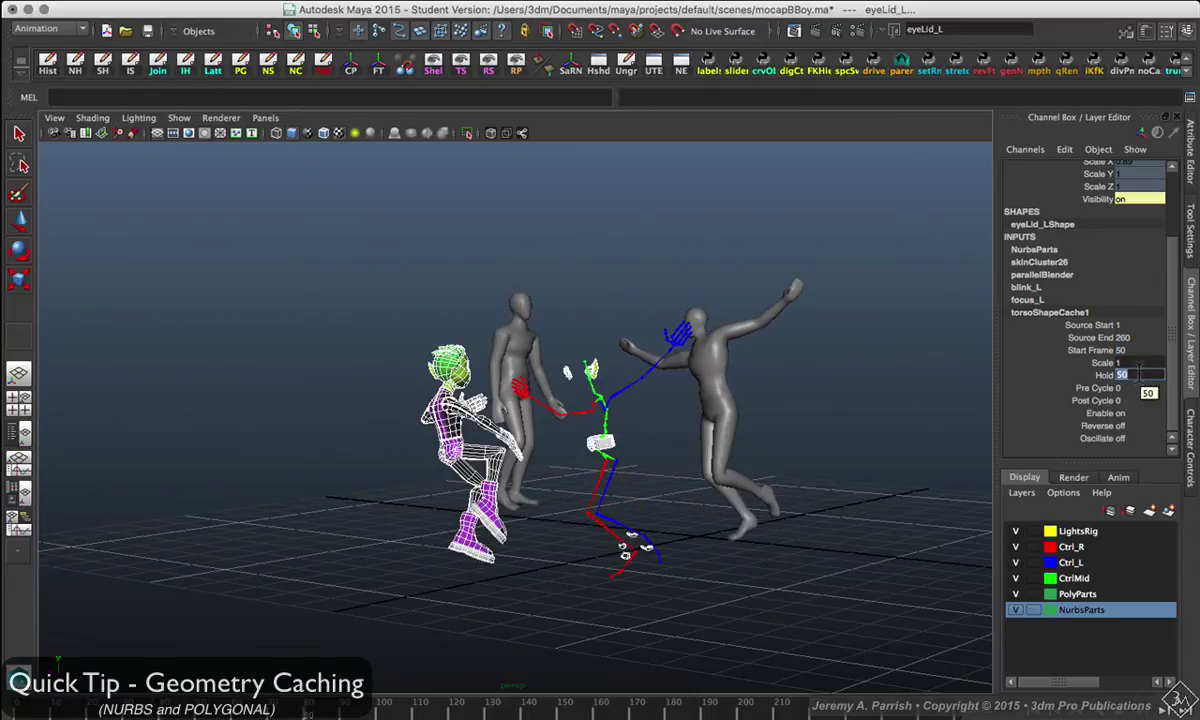
pyautogui.press('Return')
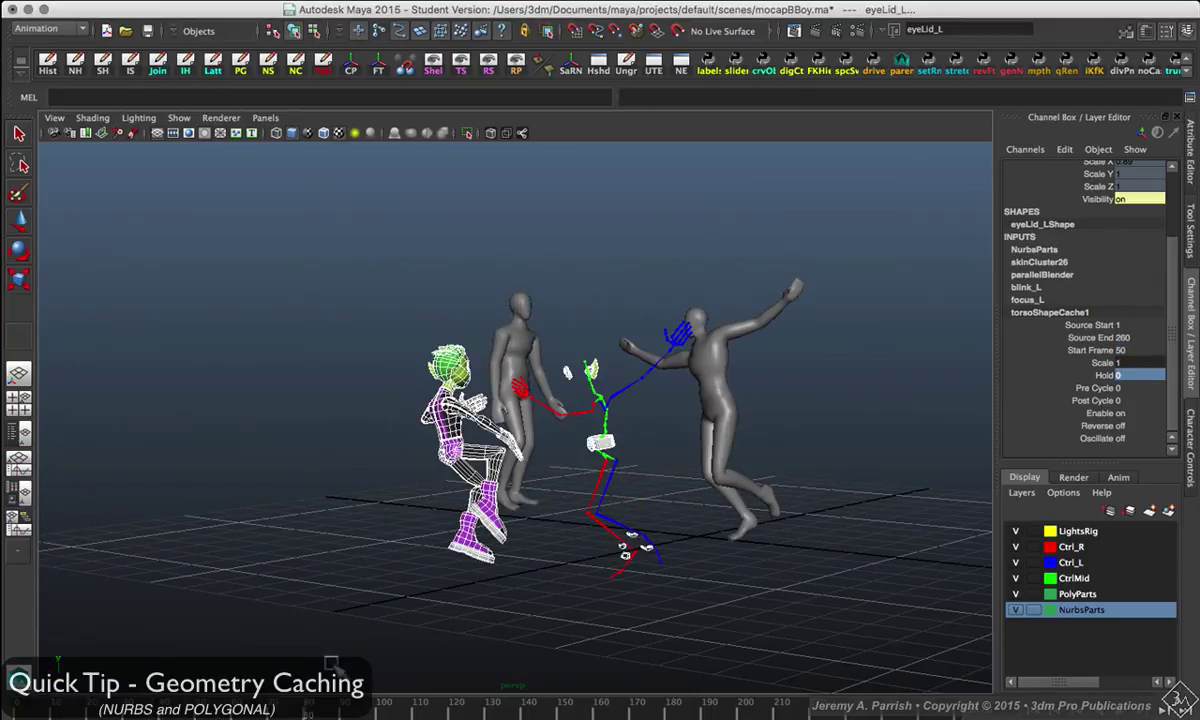
# Play and scrub through the animation to compare the delayed cached geometry with the rig's skeleton.
pyautogui.click(1178, 702)
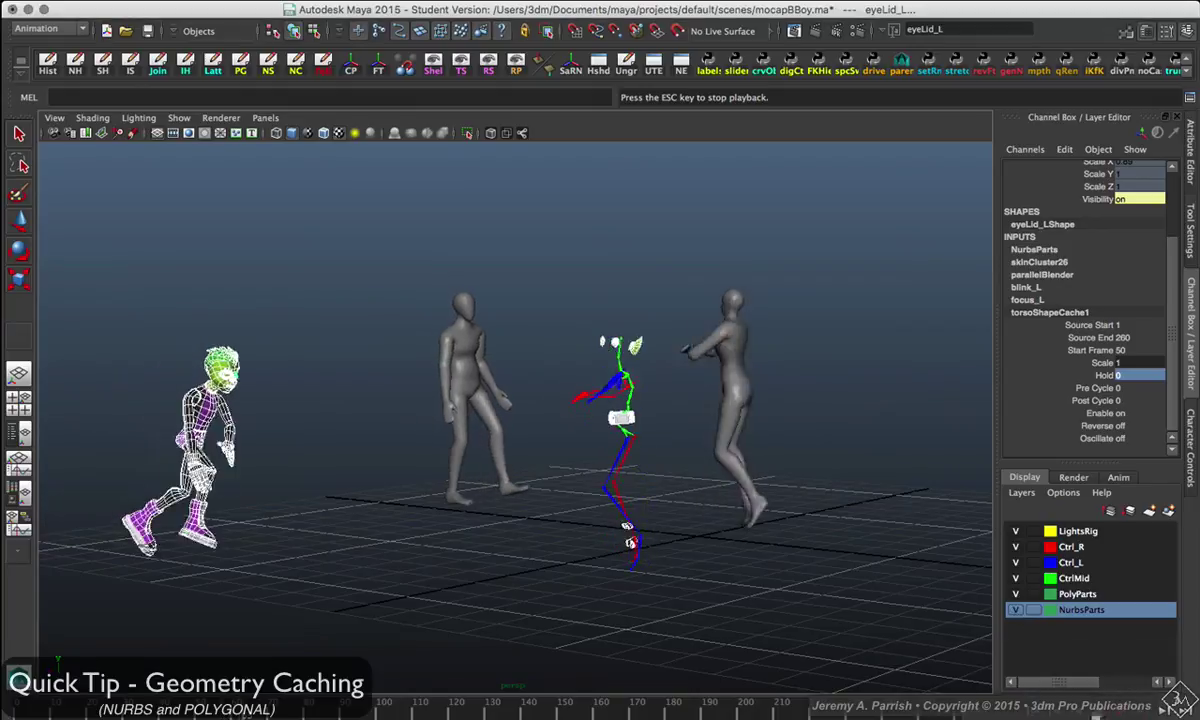
pyautogui.click(1178, 702)
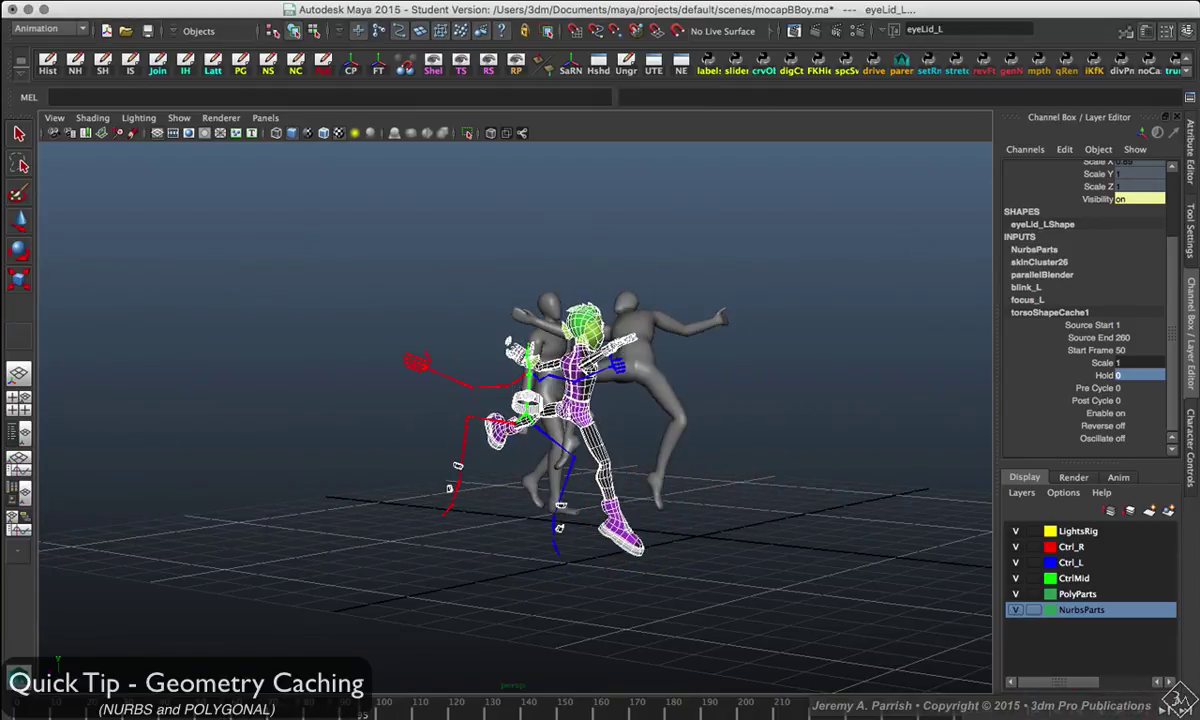
pyautogui.moveTo(362, 710)
pyautogui.mouseDown()
pyautogui.moveTo(595, 710)
pyautogui.moveTo(445, 703)
pyautogui.mouseUp()
pyautogui.click(1176, 704)
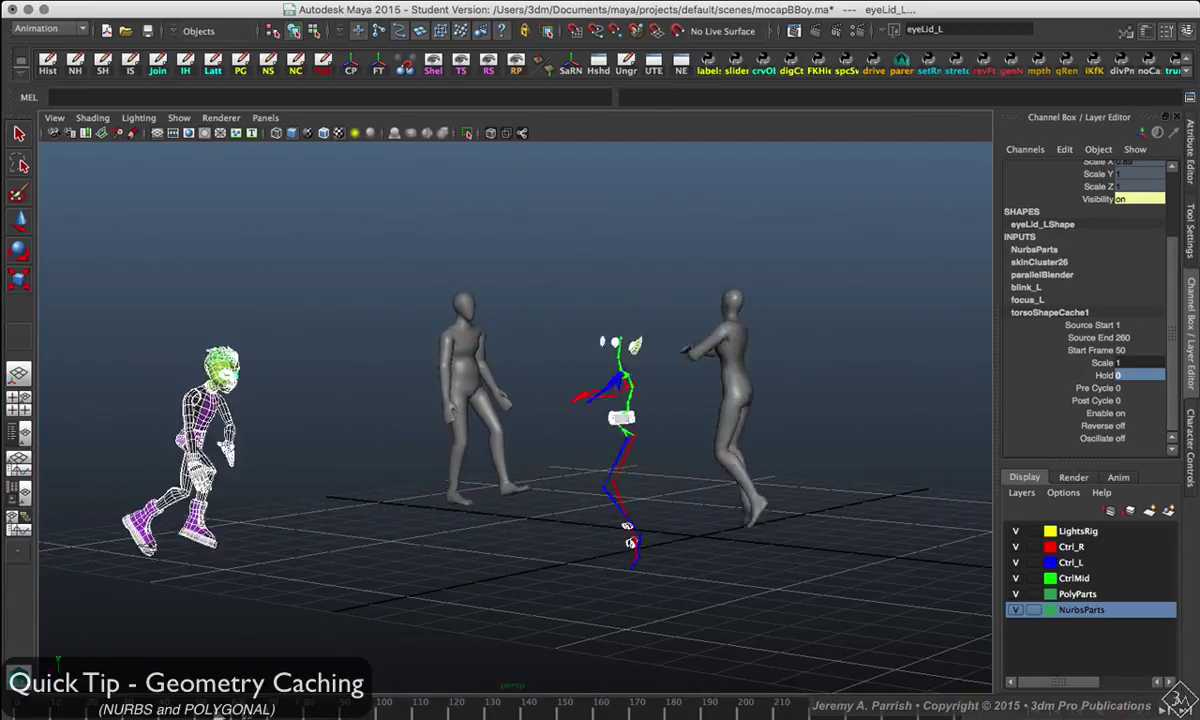
pyautogui.moveTo(128, 714)
pyautogui.mouseDown()
pyautogui.moveTo(395, 690)
pyautogui.moveTo(84, 703)
pyautogui.moveTo(290, 697)
pyautogui.mouseUp()
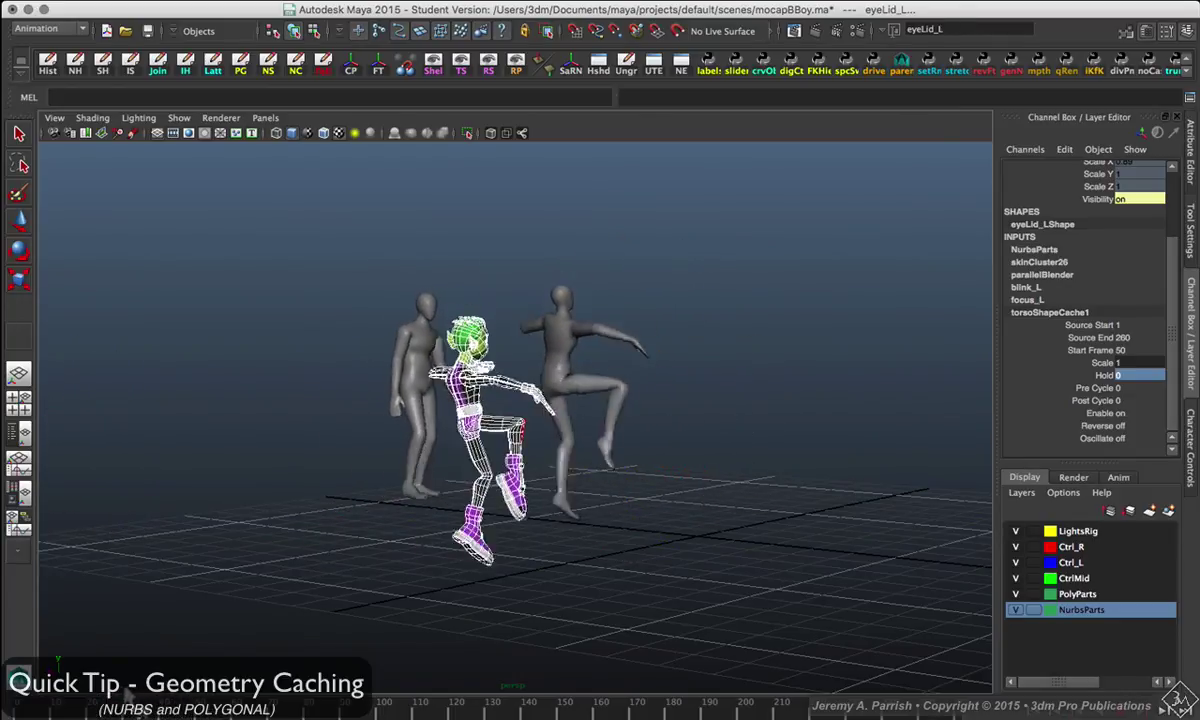
# Set the Source Start of torsoShapeCache1 to 50 and play the animation from the first frame.
pyautogui.click(1122, 325)
pyautogui.write('50')
pyautogui.press('Return')
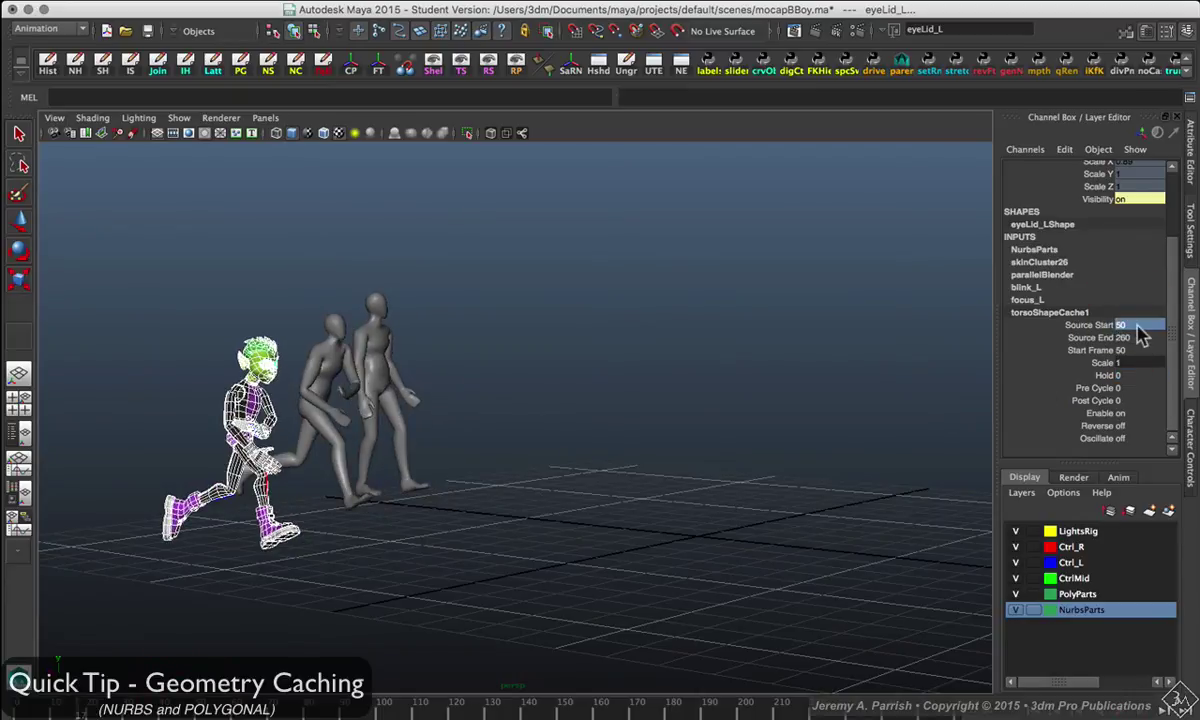
pyautogui.click(1037, 690)
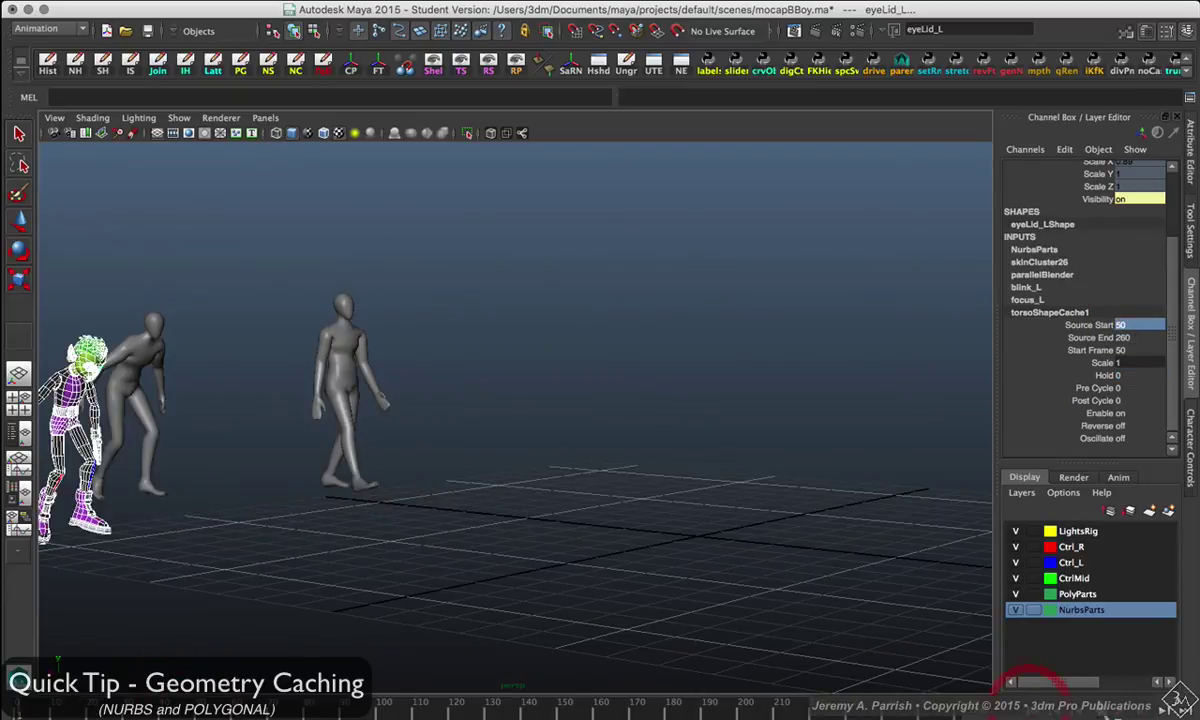
pyautogui.click(1052, 690)
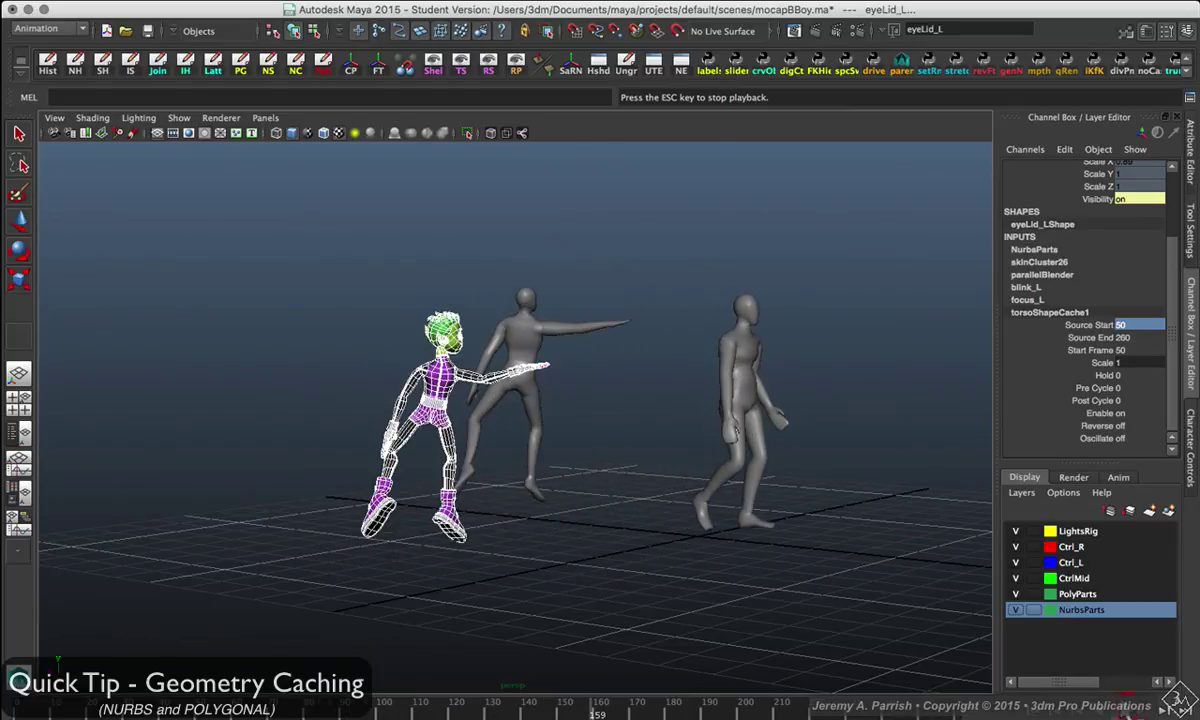
pyautogui.press('Escape')
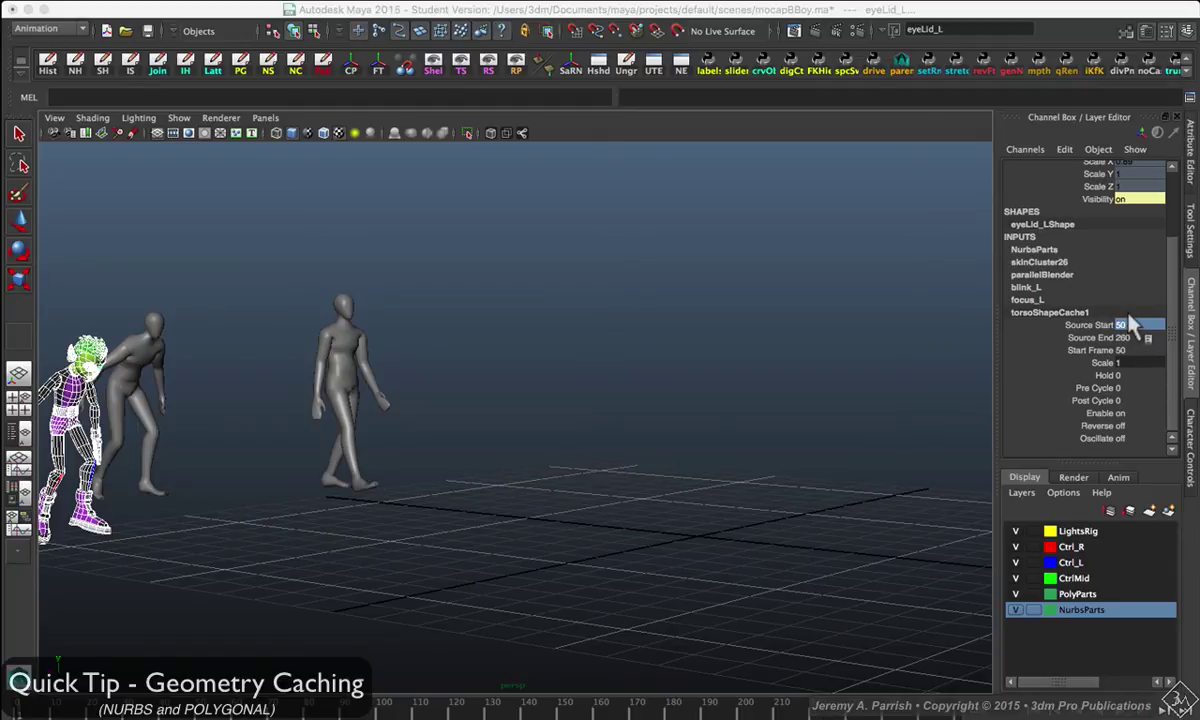
# Set the Source Start of torsoShapeCache1 to 40 and play the animation to compare the cache with the rig.
pyautogui.click(1129, 325)
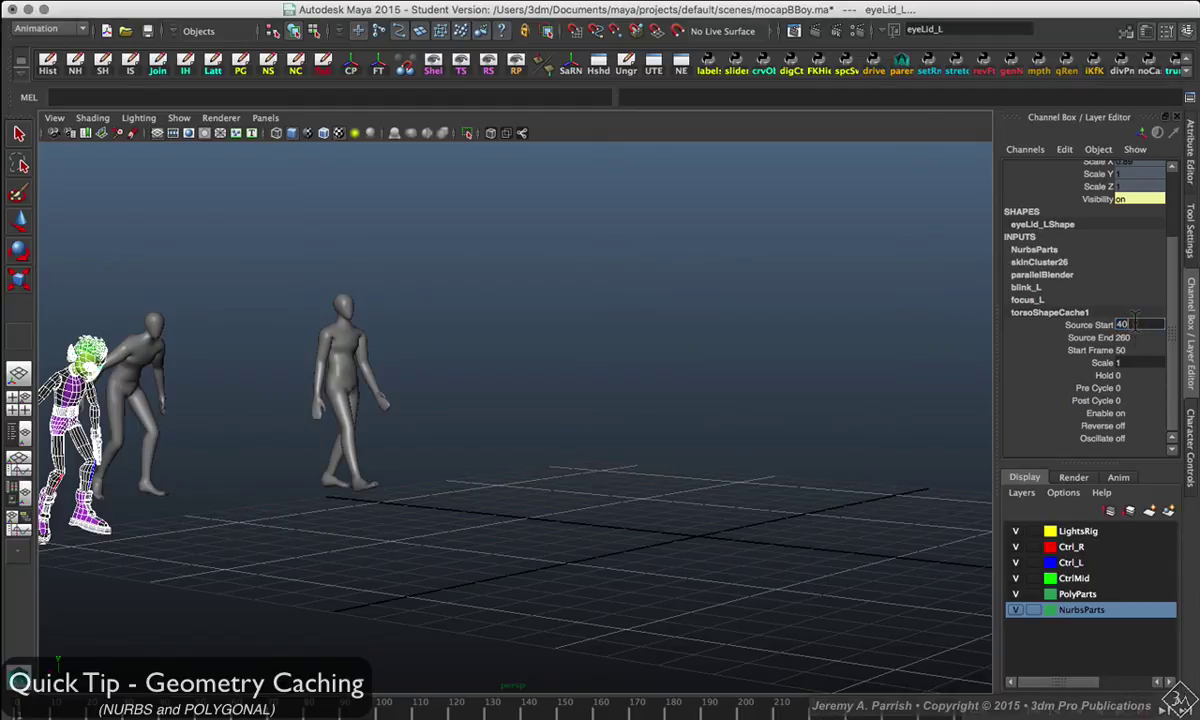
pyautogui.press('Return')
pyautogui.click(1176, 703)
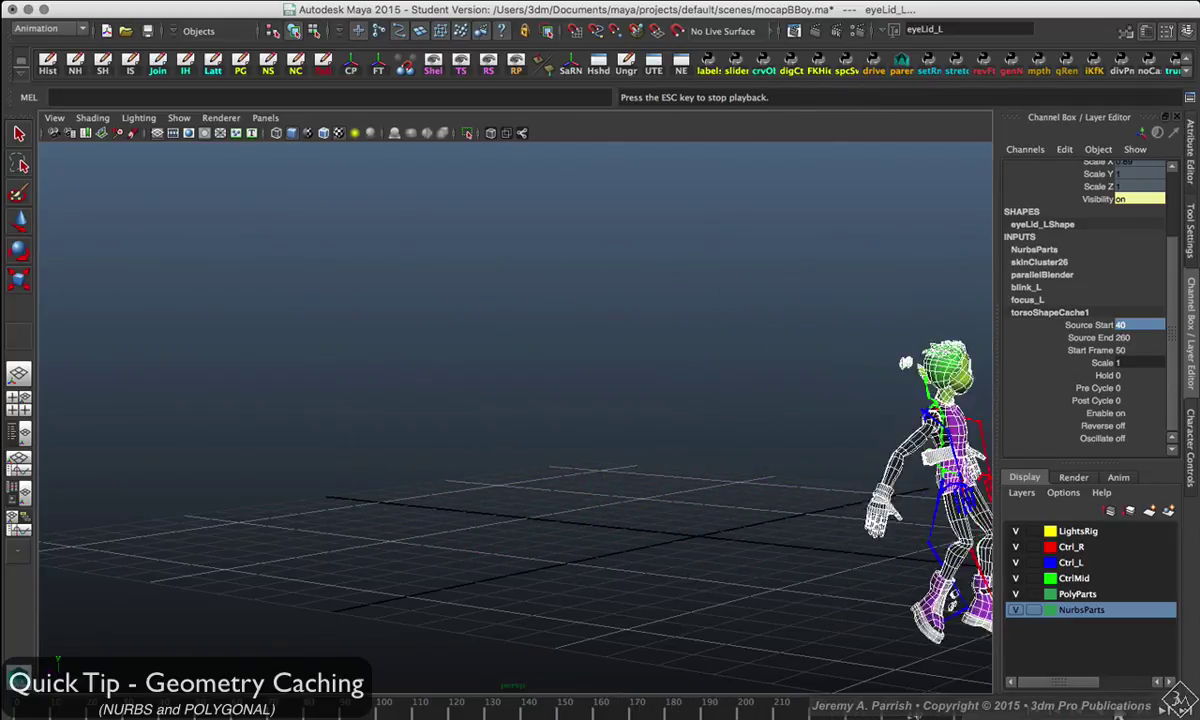
pyautogui.press('Escape')
# Check the character's running pose with nothing selected, and restore the geometry selection.
pyautogui.click(1176, 703)
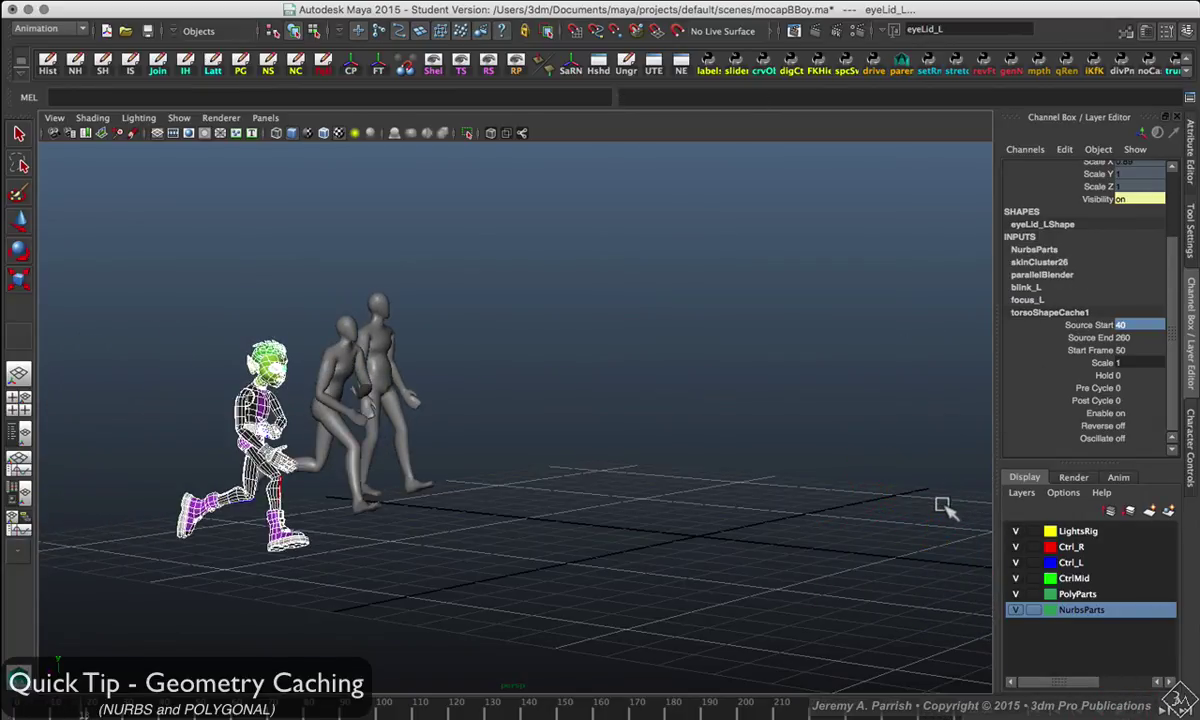
pyautogui.click(810, 555)
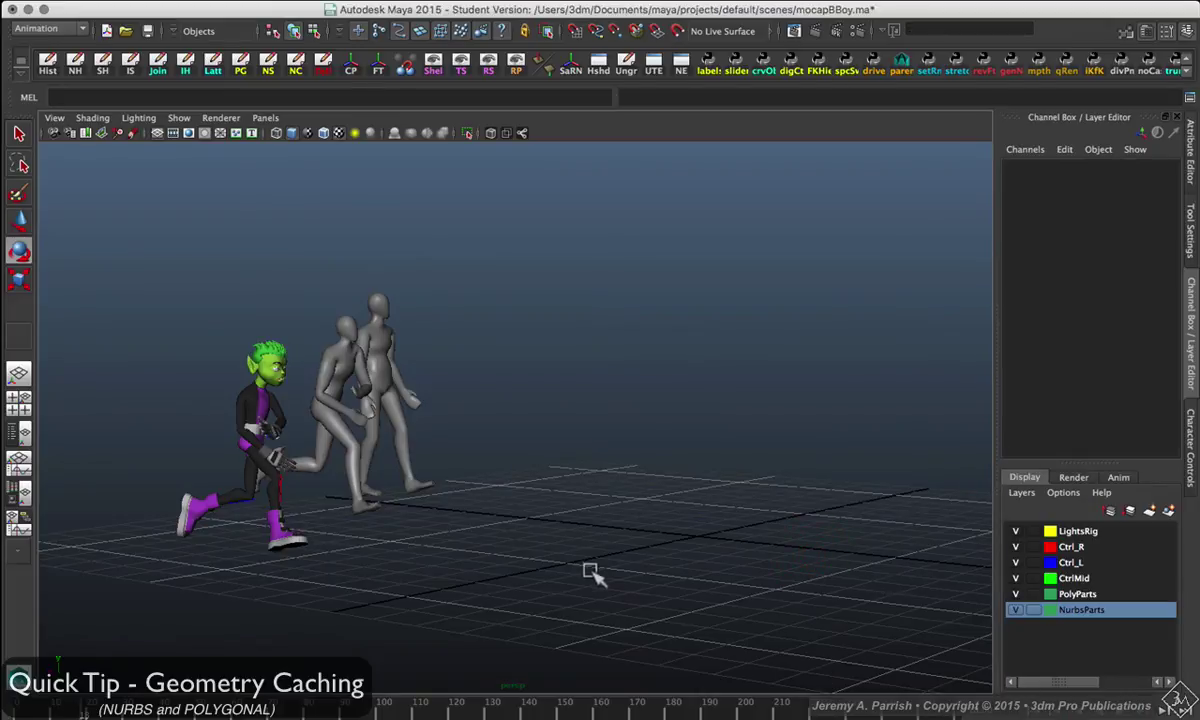
pyautogui.hotkey('ctrl', 'z')
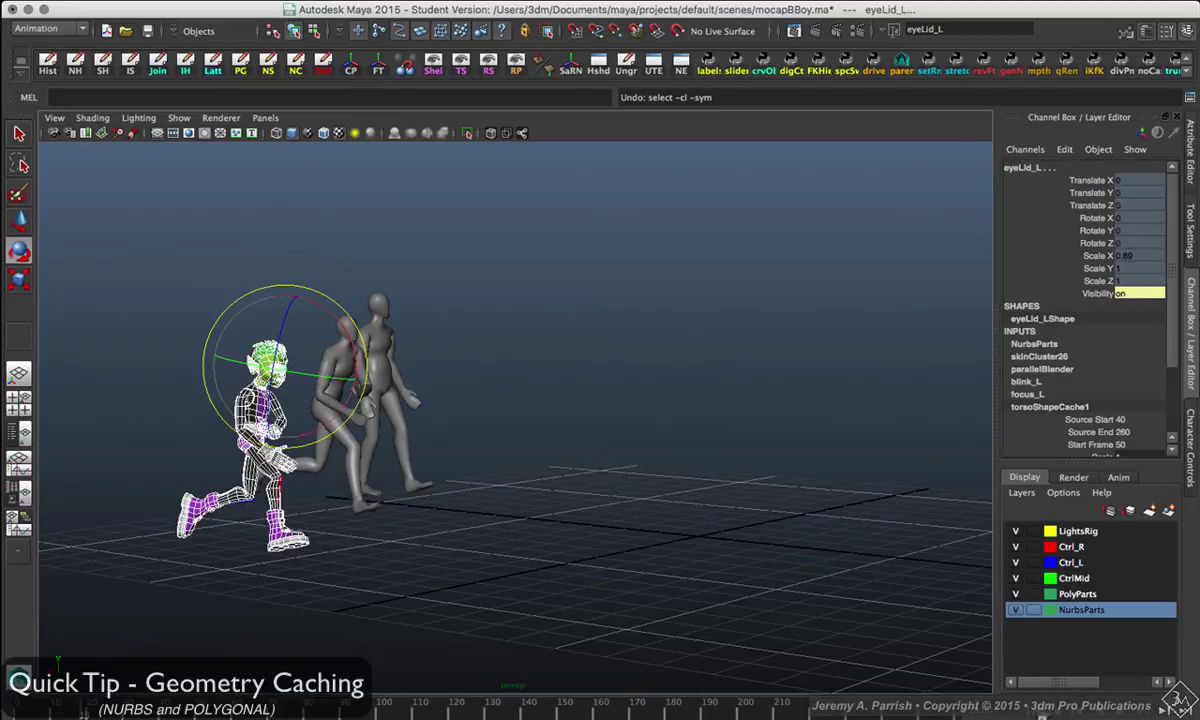
# Set both the Source Start and the Start Frame of torsoShapeCache1 to 1.
pyautogui.click(1043, 698)
pyautogui.scroll(-3, 1125, 375)
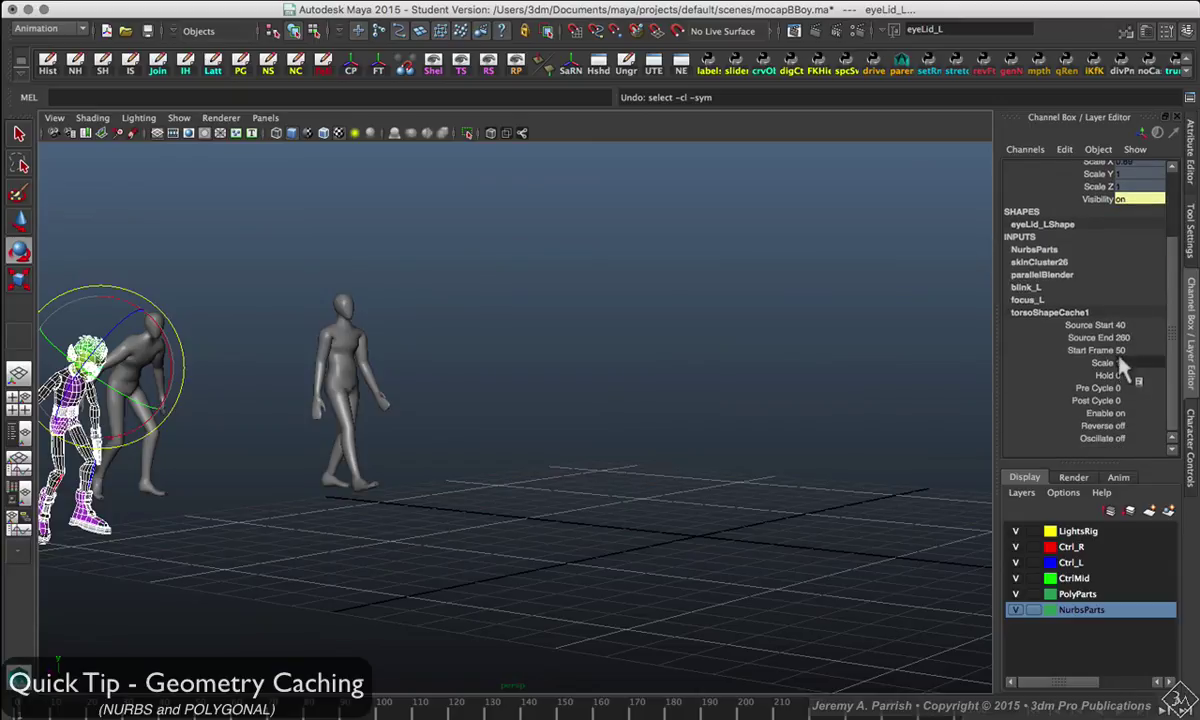
pyautogui.click(1125, 337)
pyautogui.click(1128, 325)
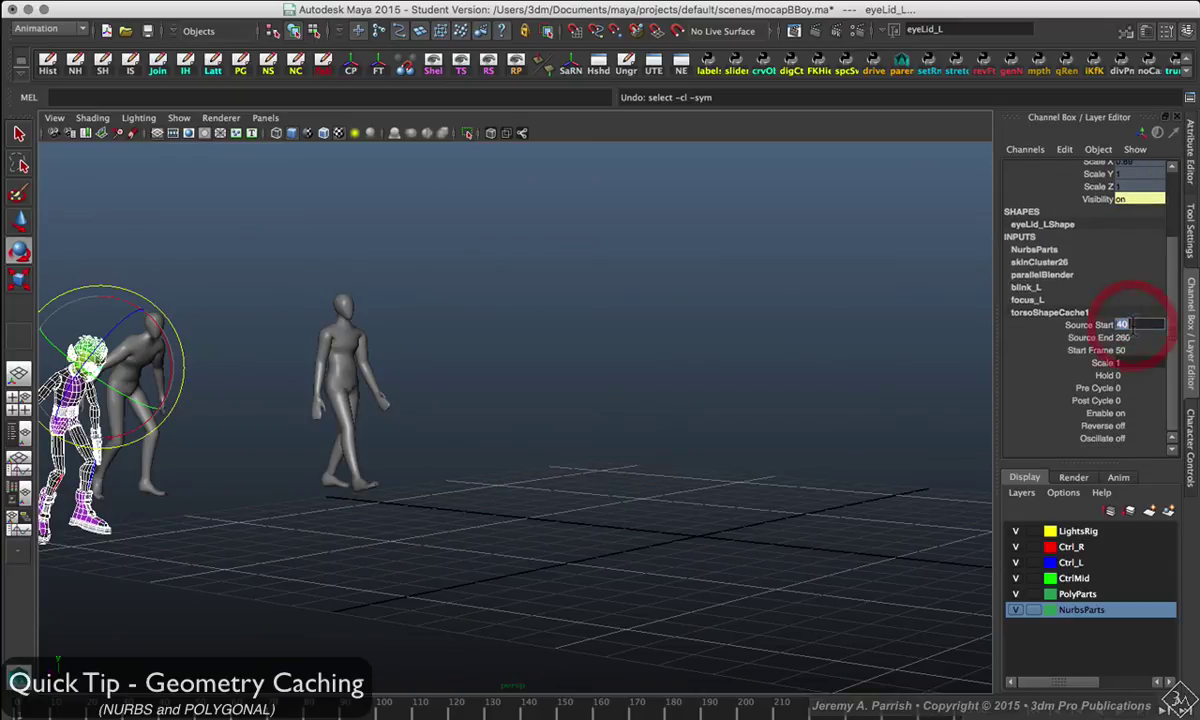
pyautogui.write('1')
pyautogui.click(1128, 350)
pyautogui.write('1')
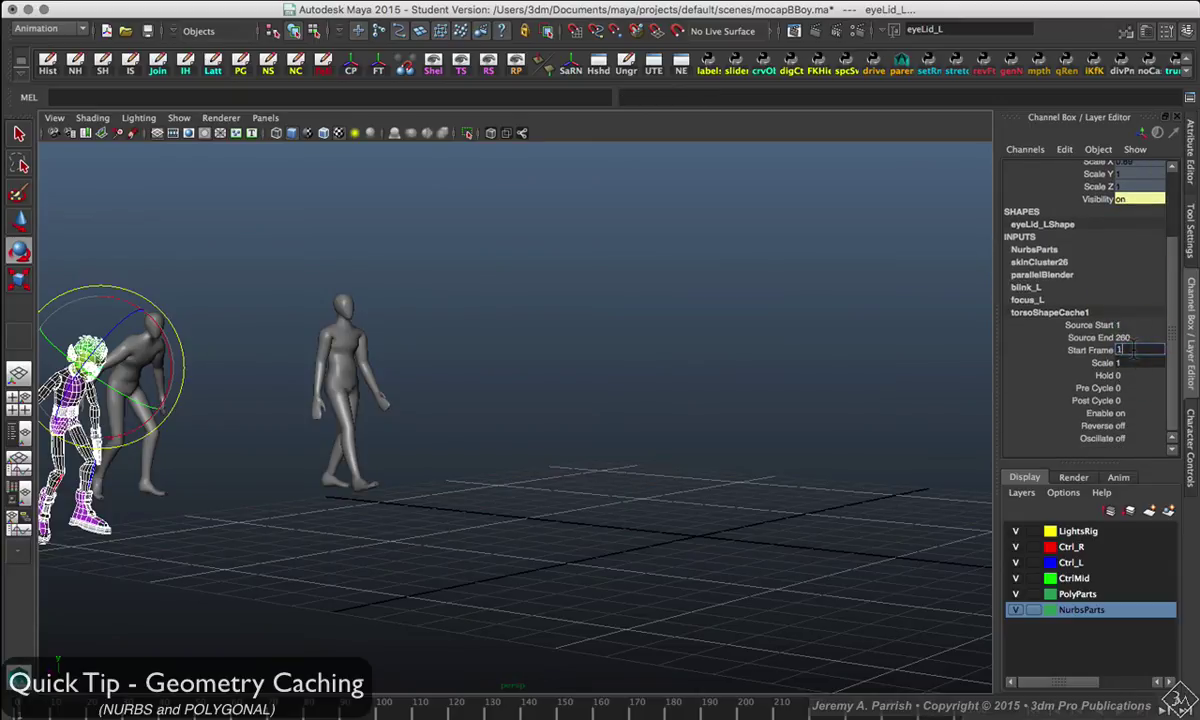
pyautogui.click(1135, 361)
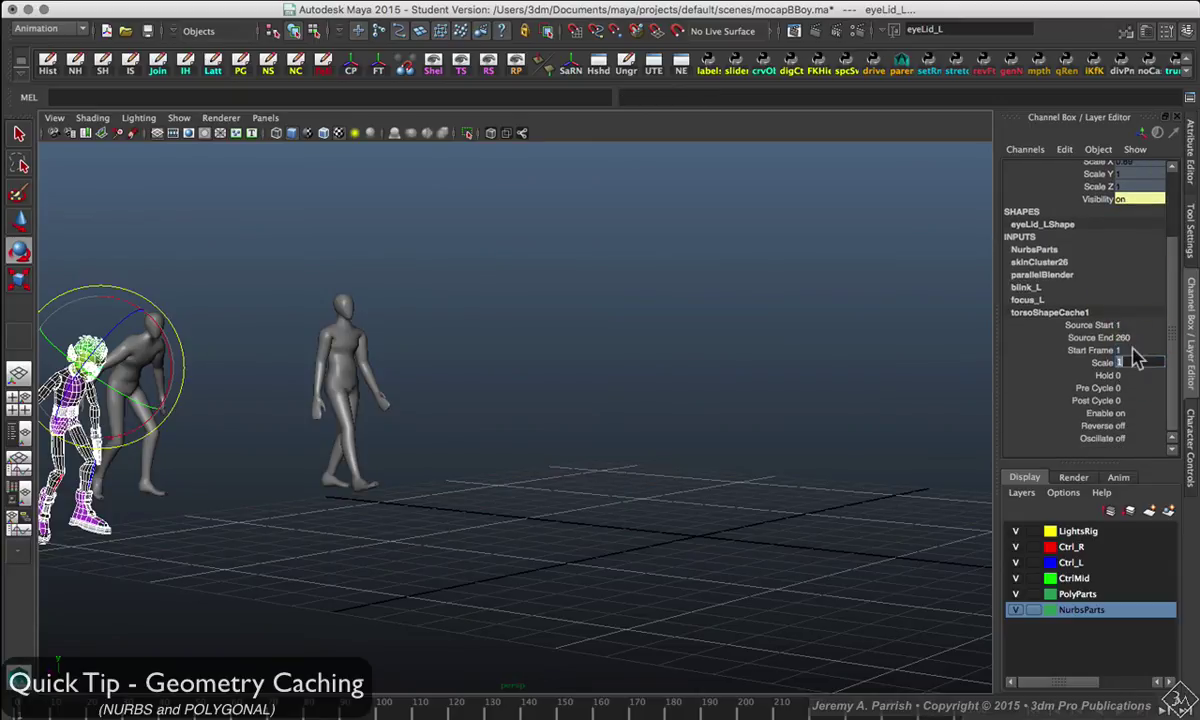
pyautogui.click(1130, 425)
pyautogui.press('Tab')
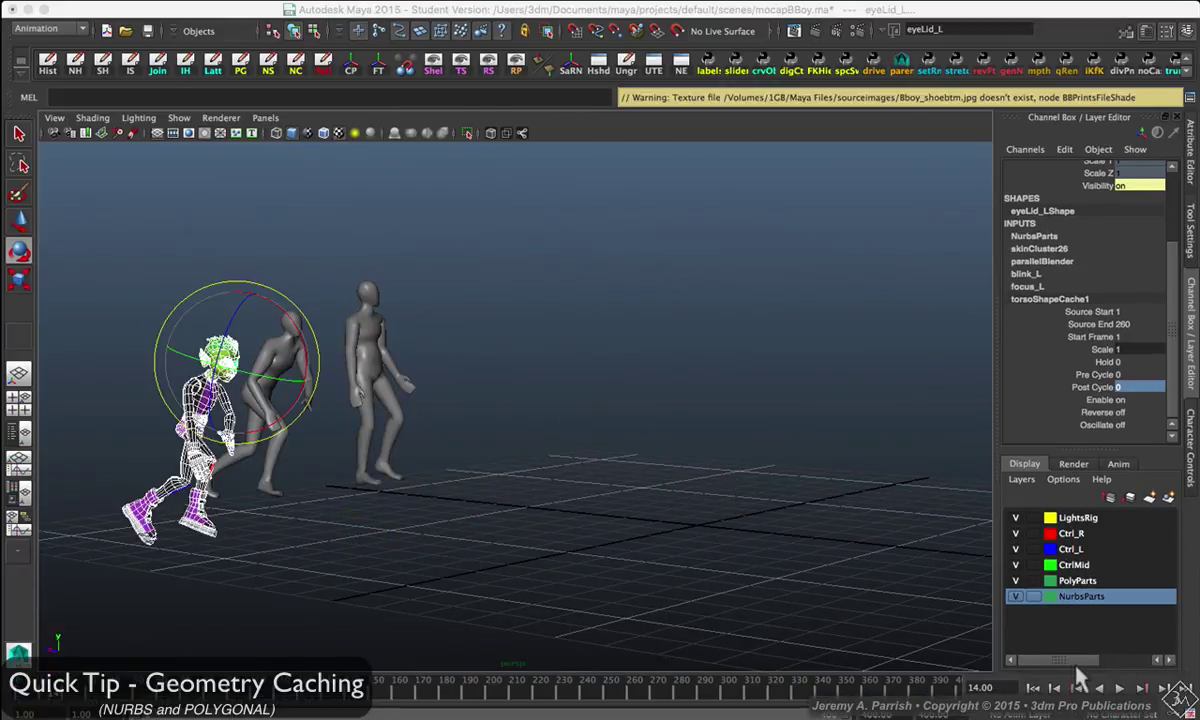
# Set the Post Cycle of torsoShapeCache1 to 1 and scrub the timeline to the frames near the end of the cache.
pyautogui.click(1092, 387)
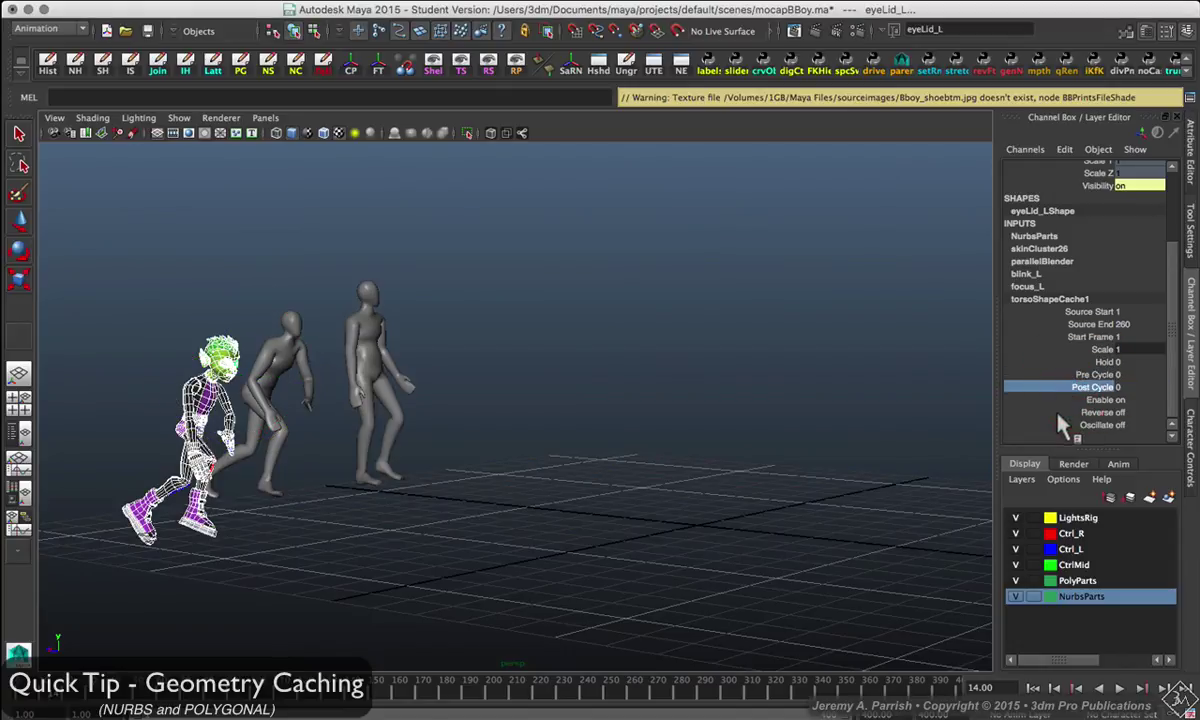
pyautogui.click(1090, 425)
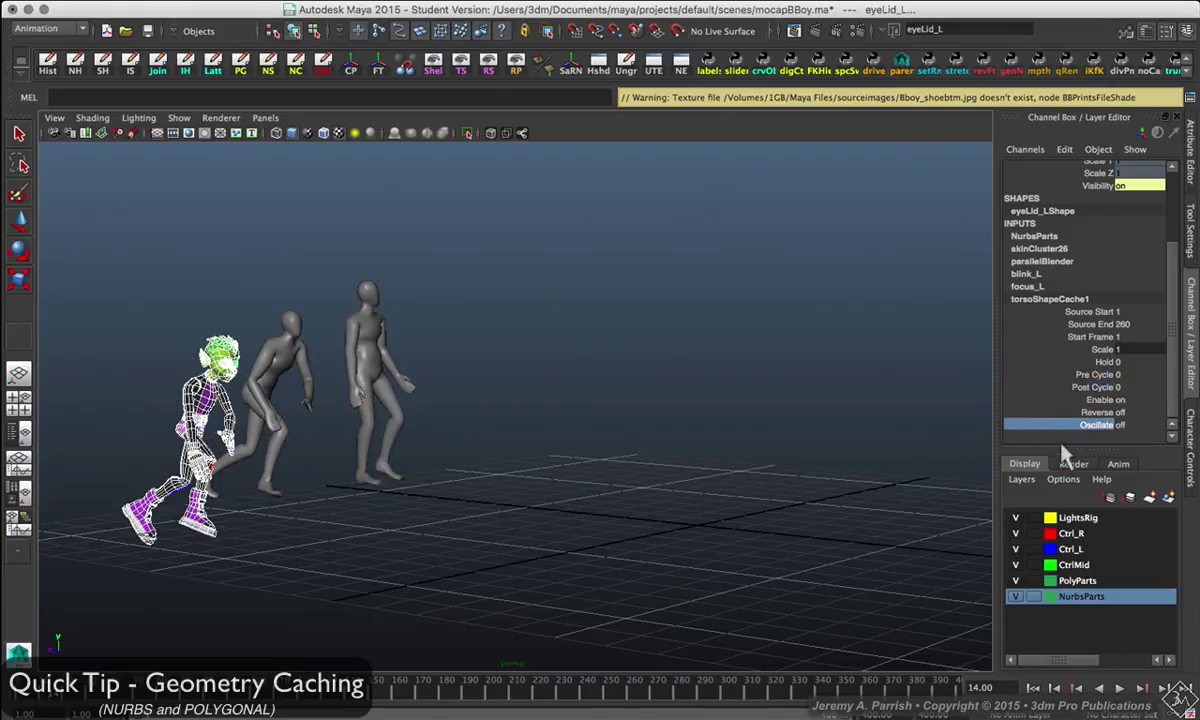
pyautogui.click(1090, 387)
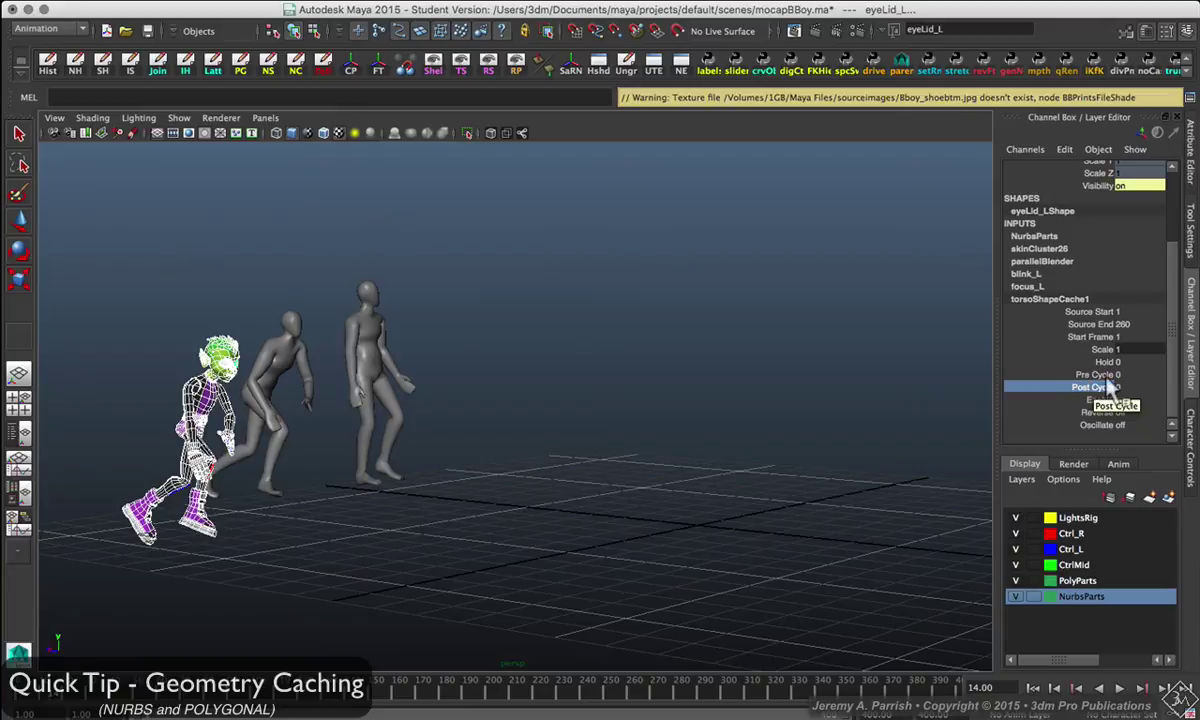
pyautogui.click(1119, 387)
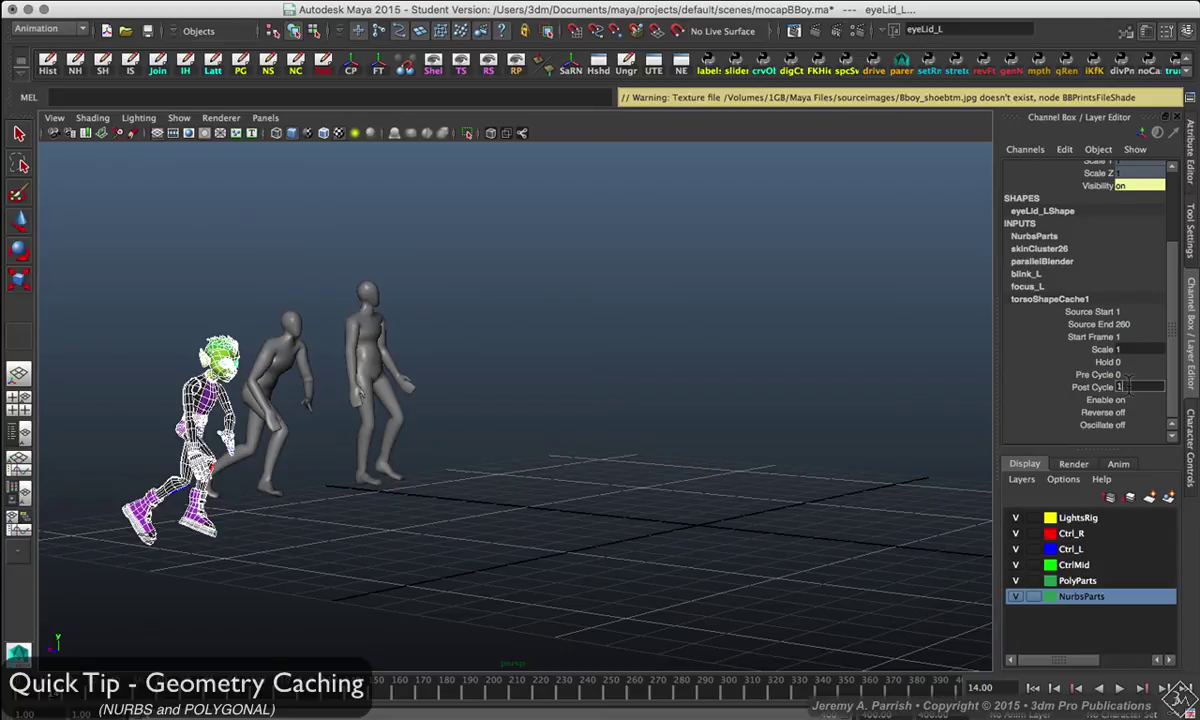
pyautogui.press('Return')
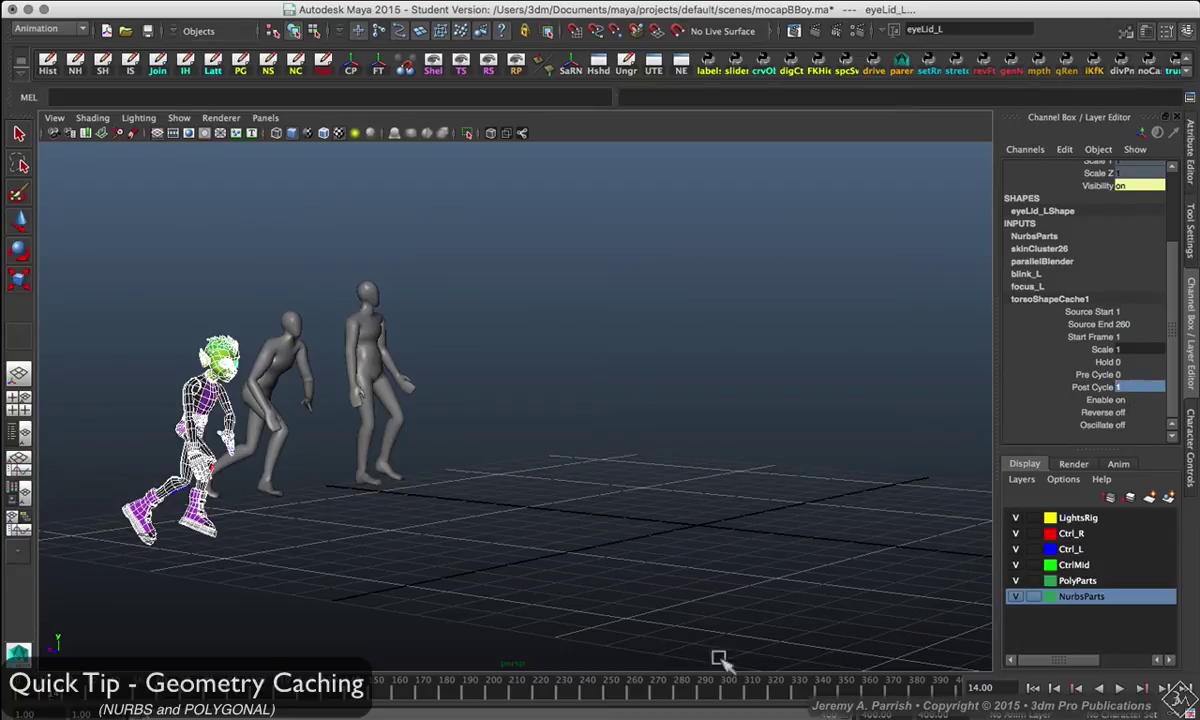
pyautogui.moveTo(428, 690); pyautogui.dragTo(617, 690)
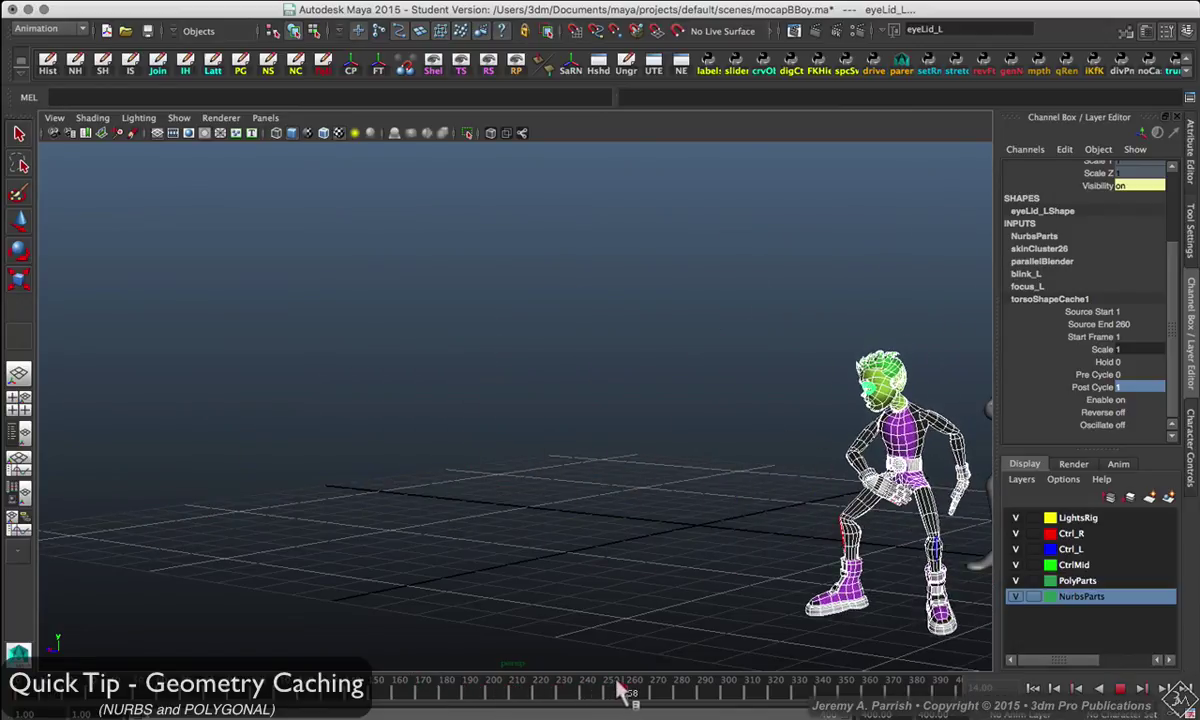
pyautogui.moveTo(620, 690)
pyautogui.mouseDown()
pyautogui.moveTo(857, 683)
pyautogui.moveTo(616, 701)
pyautogui.mouseUp()
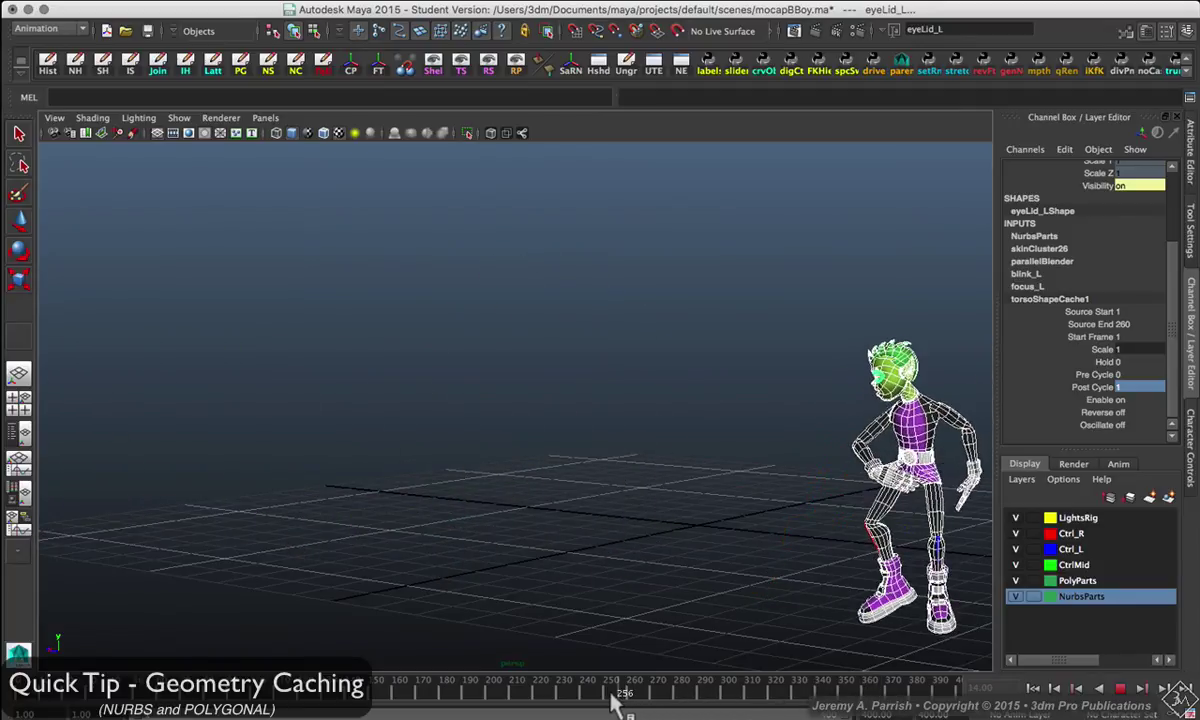
# Turn on Oscillate for torsoShapeCache1 and scrub through the frames past the cache's end, stopping at frame 315.
pyautogui.click(1142, 421)
pyautogui.write('1')
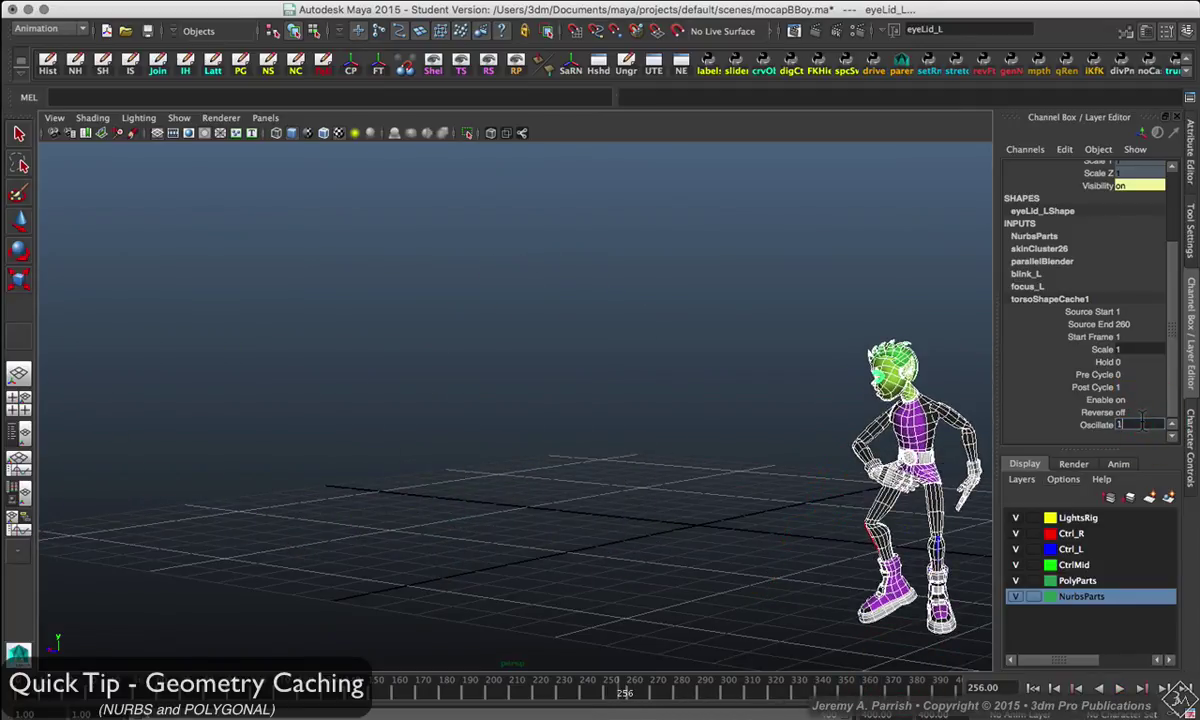
pyautogui.press('Return')
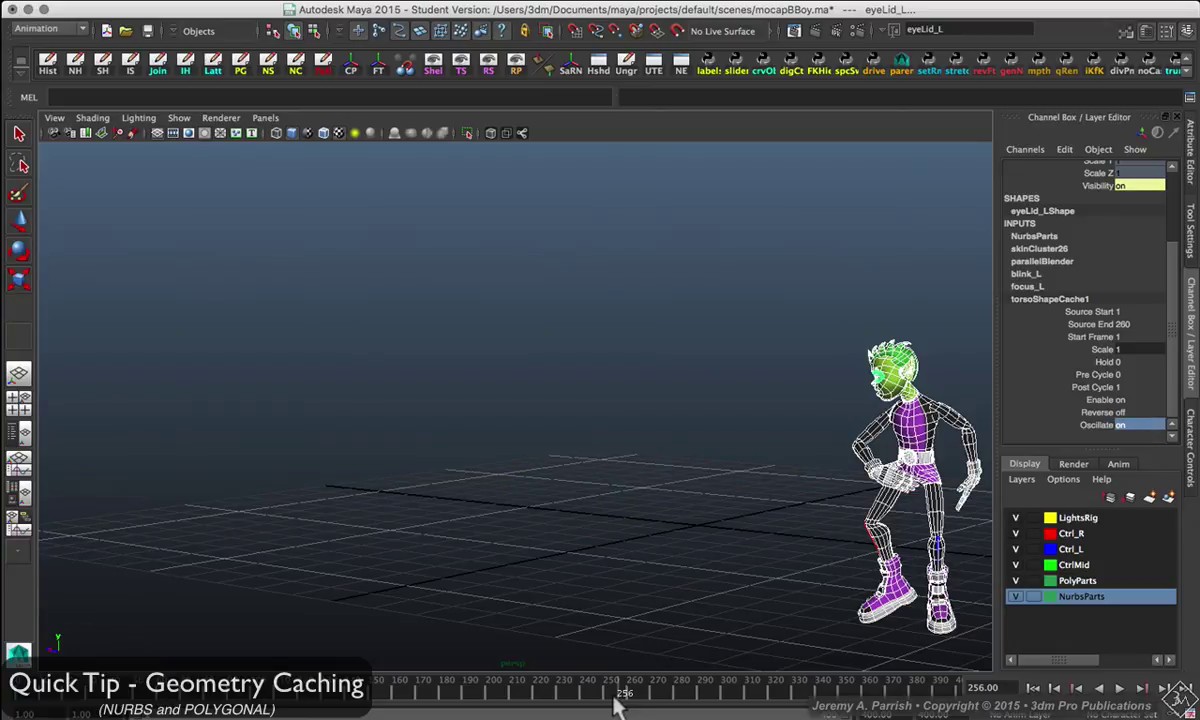
pyautogui.hotkey('alt', 'v')
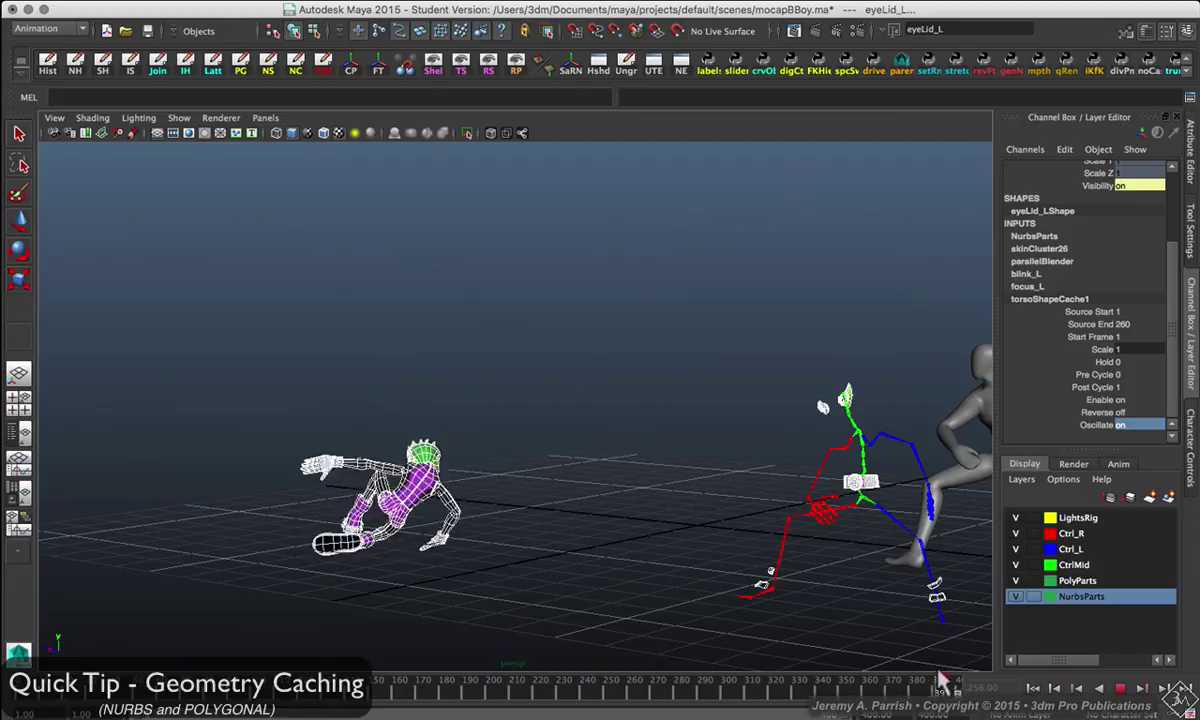
pyautogui.moveTo(940, 680); pyautogui.dragTo(762, 700)
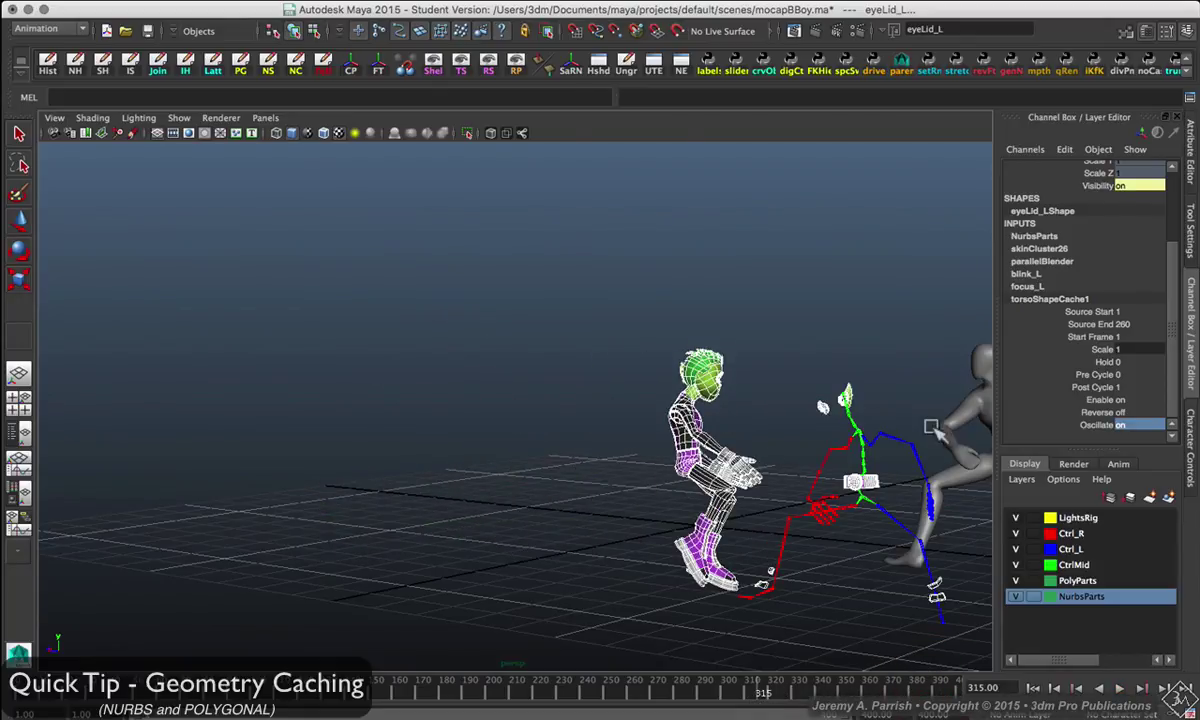
# Set the Post Cycle of torsoShapeCache1 to 0 and check the character's motion past the cache's end.
pyautogui.doubleClick(1121, 387)
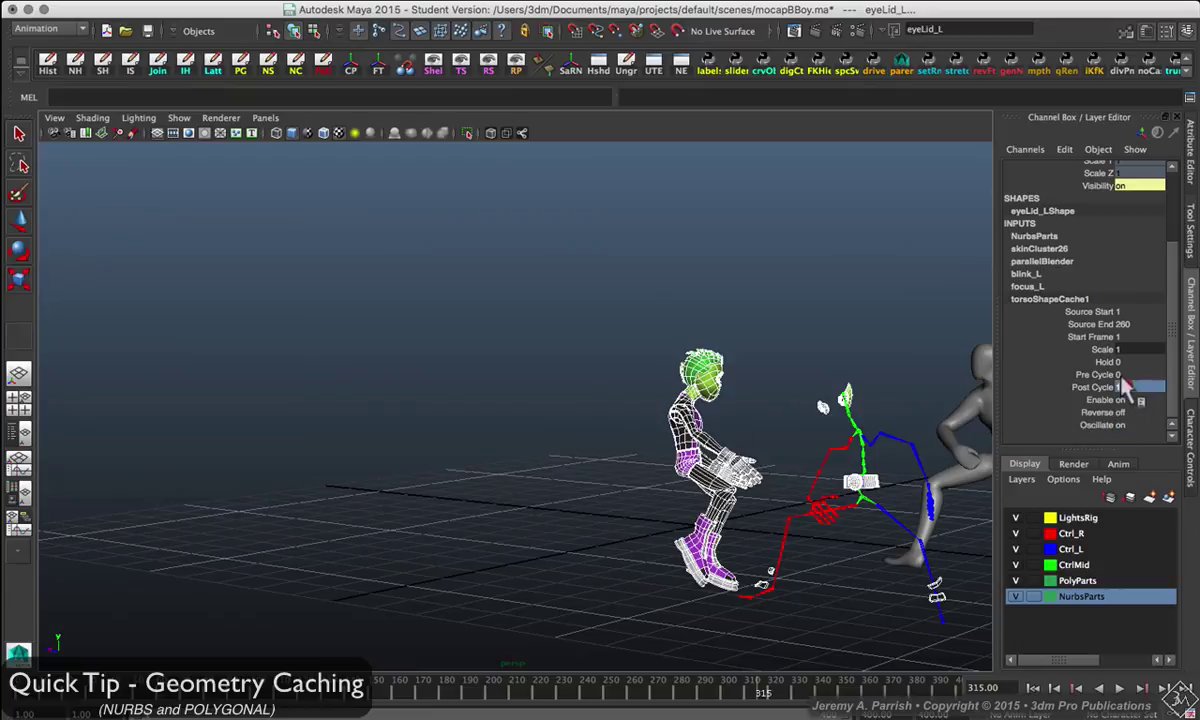
pyautogui.write('0')
pyautogui.press('Return')
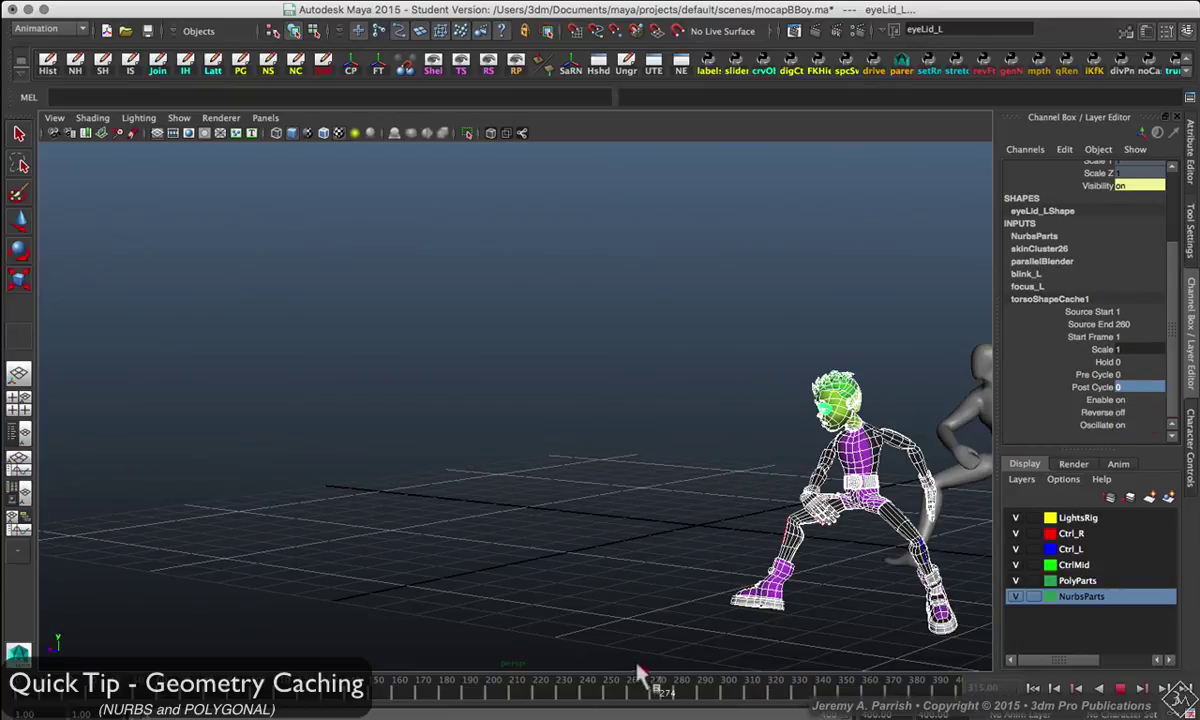
pyautogui.hotkey('alt', 'v')
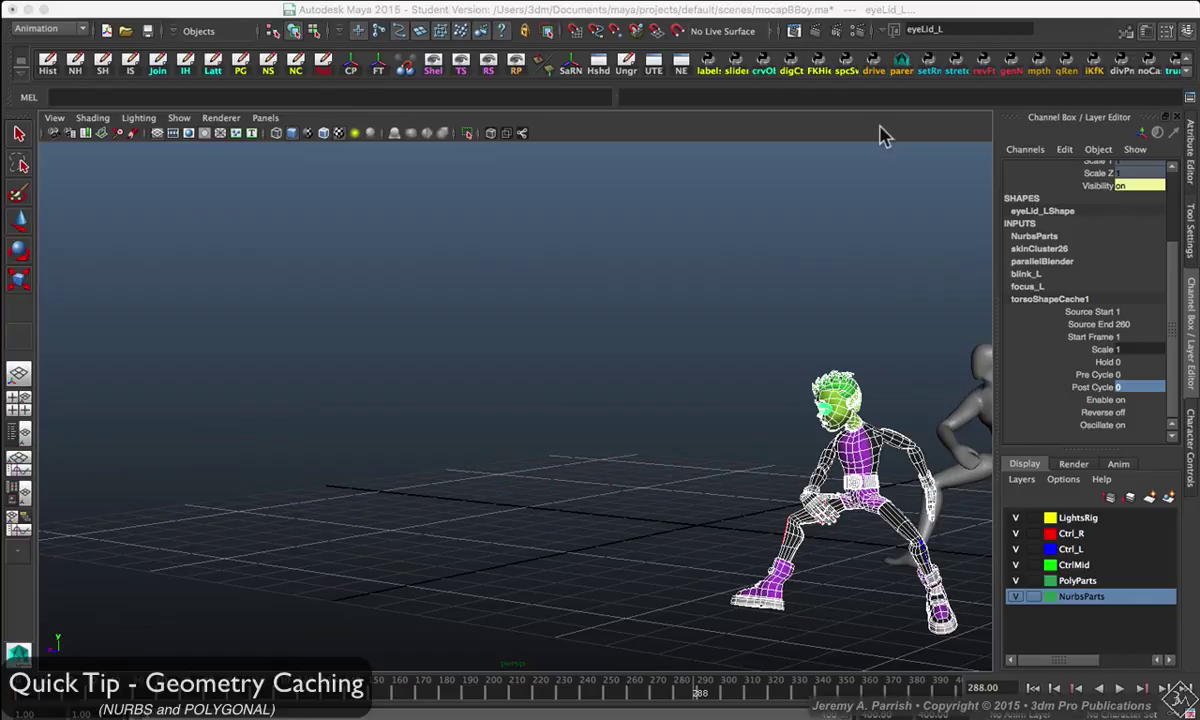
# Return the timeline to frame 1 and bring up the Geometry Cache commands for the selected geometry.
pyautogui.click(881, 127)
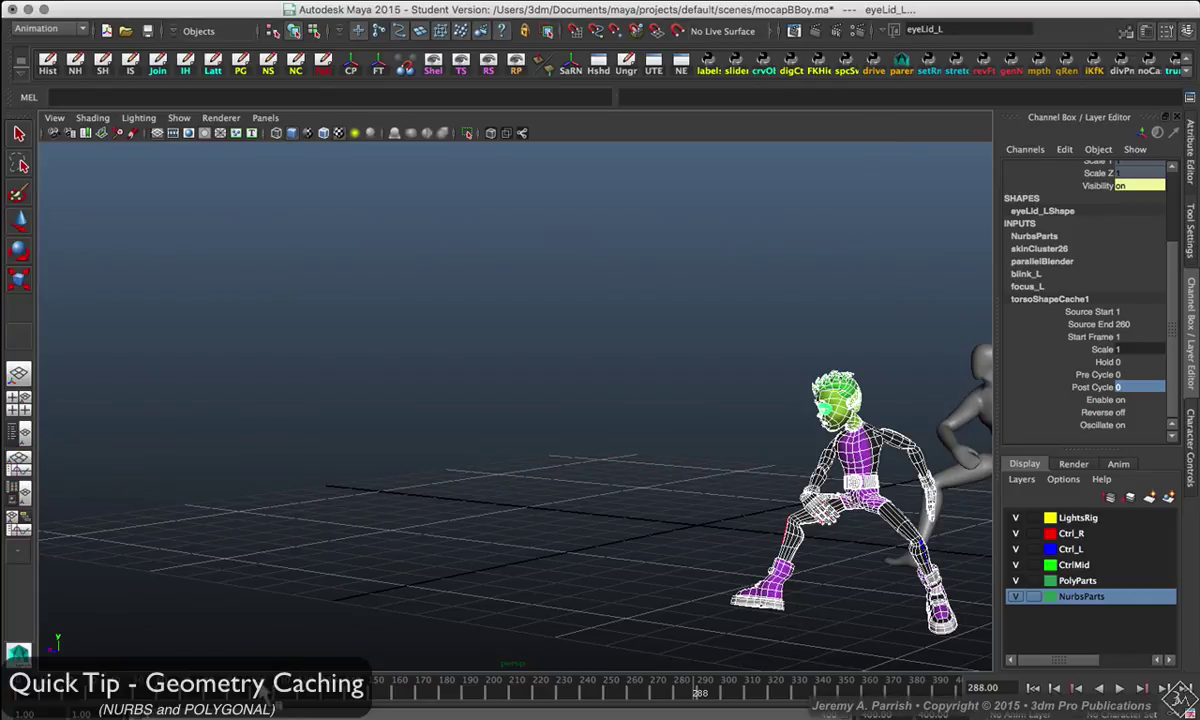
pyautogui.moveTo(262, 690); pyautogui.dragTo(30, 690)
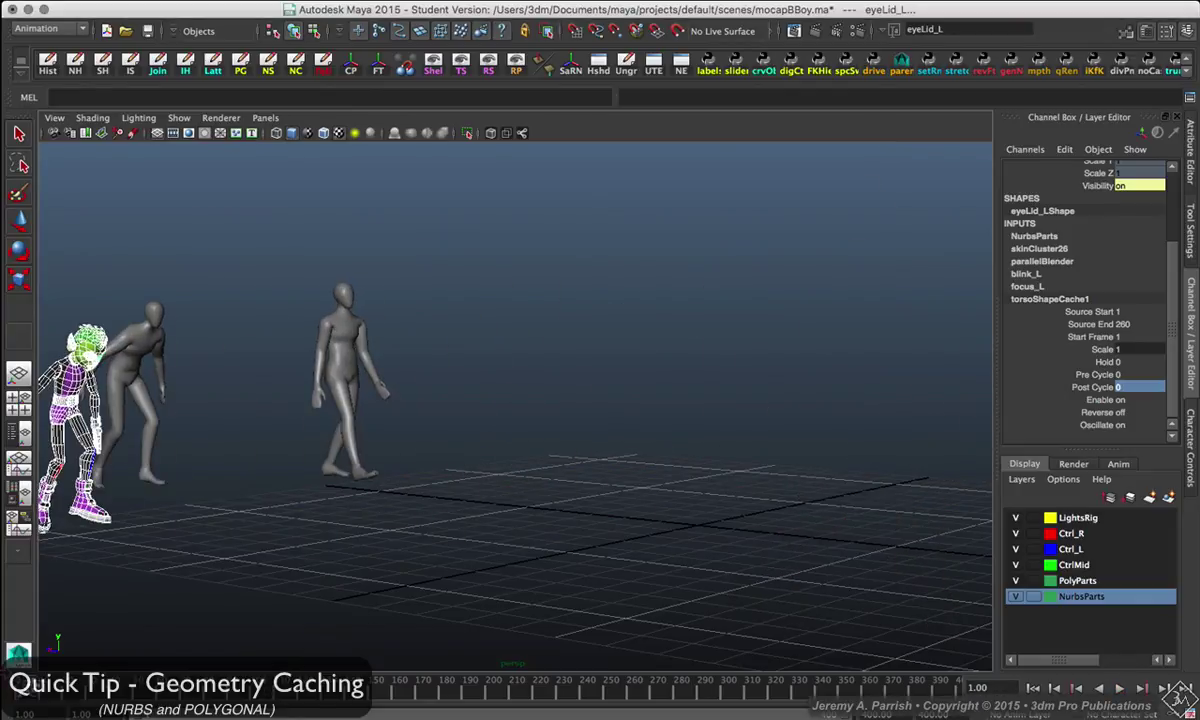
pyautogui.click(500, 9)
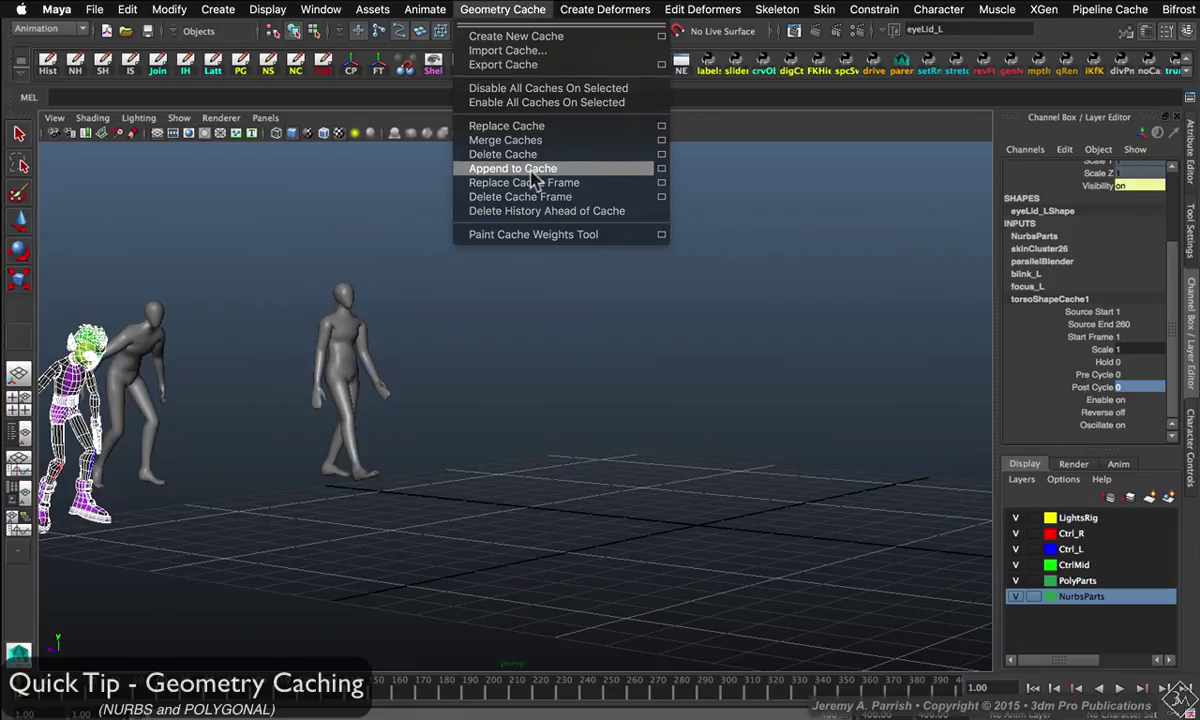